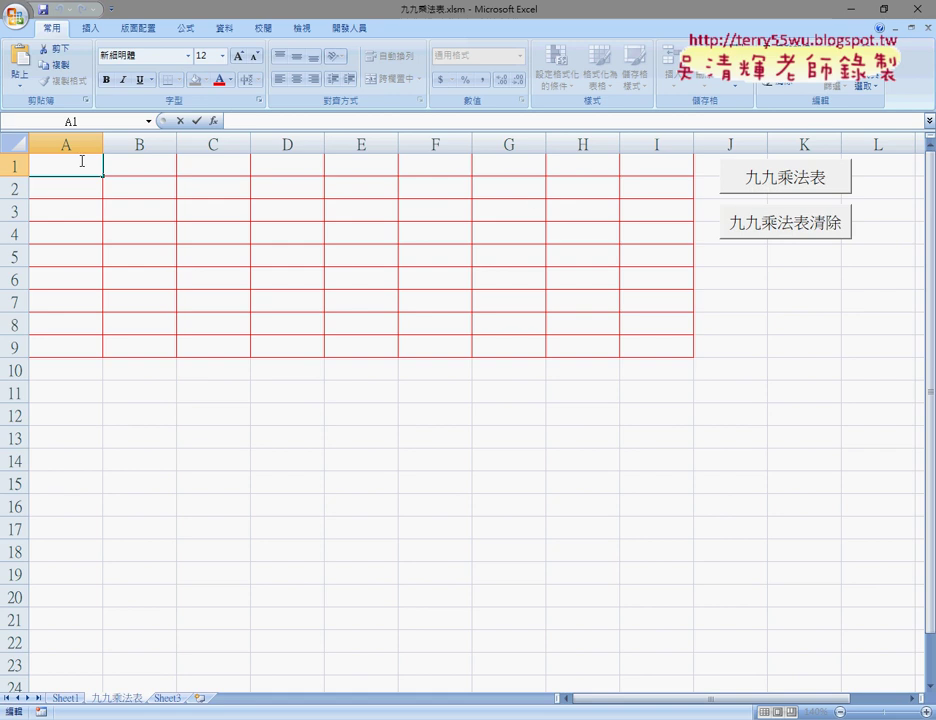
Select the table range A1:I9, then click away to K7:K8
{"action": "key", "text": "Escape"}
{"action": "left_click", "coordinate": [161, 217]}
{"action": "left_click_drag", "start_coordinate": [77, 165], "coordinate": [636, 347]}
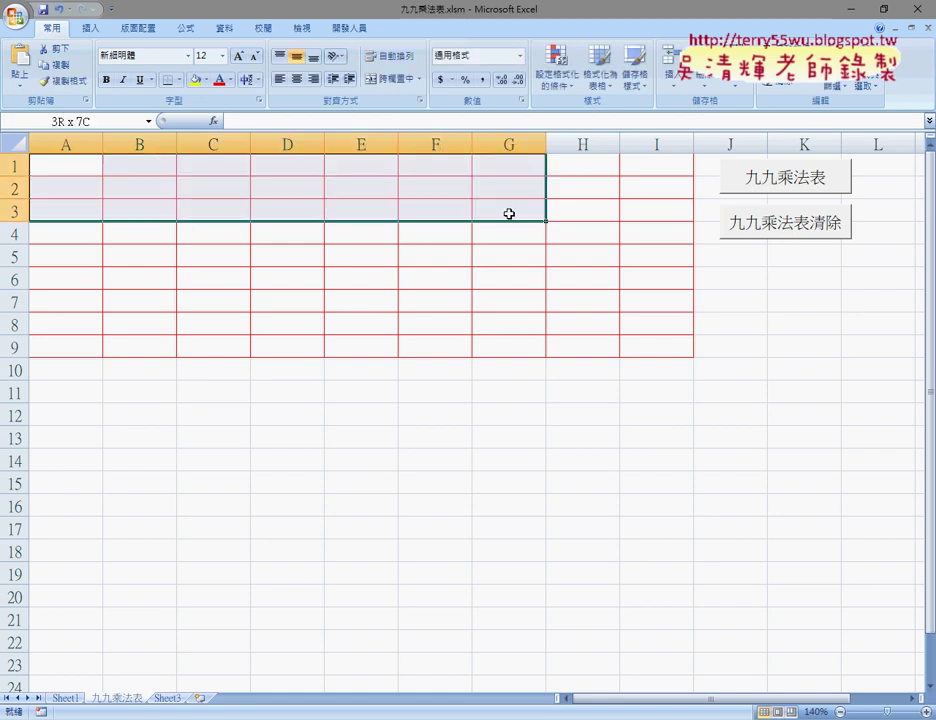
{"action": "left_click_drag", "start_coordinate": [805, 323], "coordinate": [812, 305]}
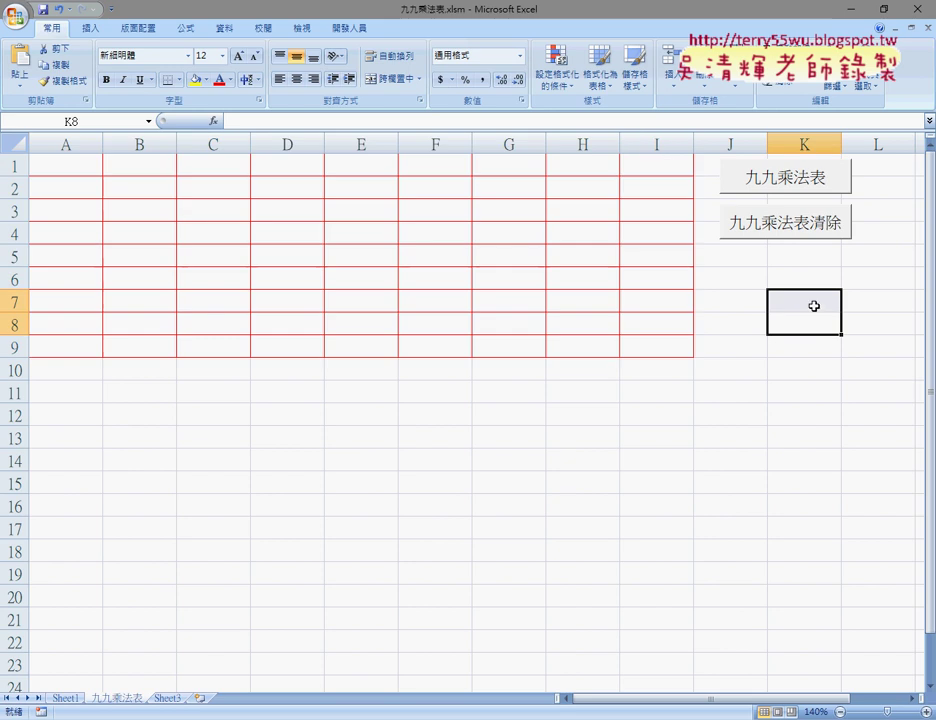
Fill the table with the 九九乘法表 button, clear it with 九九乘法表清除, and refill it
{"action": "left_click", "coordinate": [772, 180]}
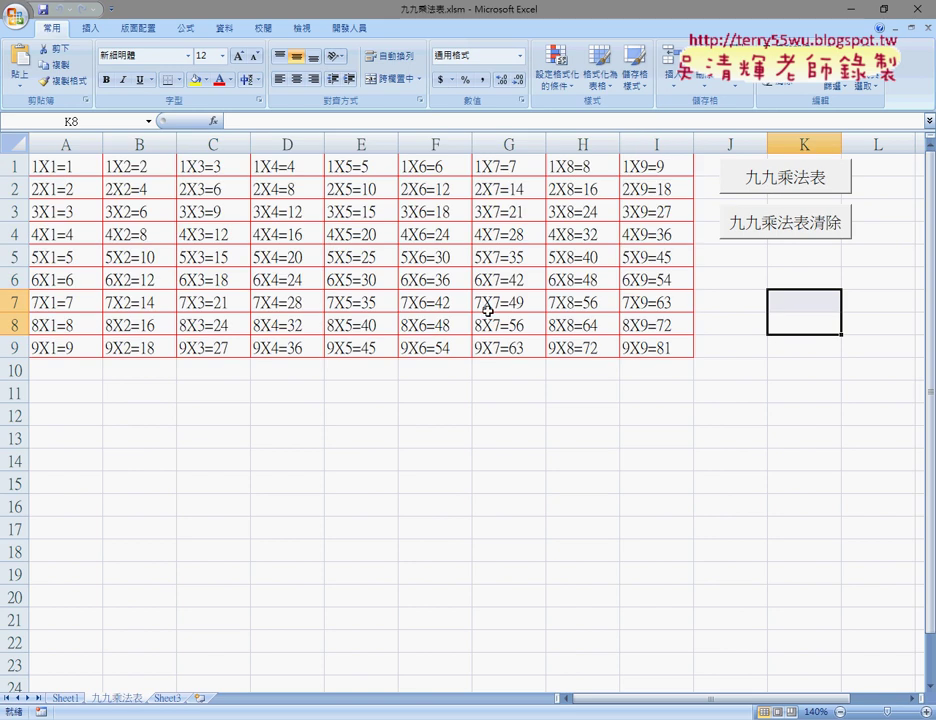
{"action": "left_click", "coordinate": [808, 222]}
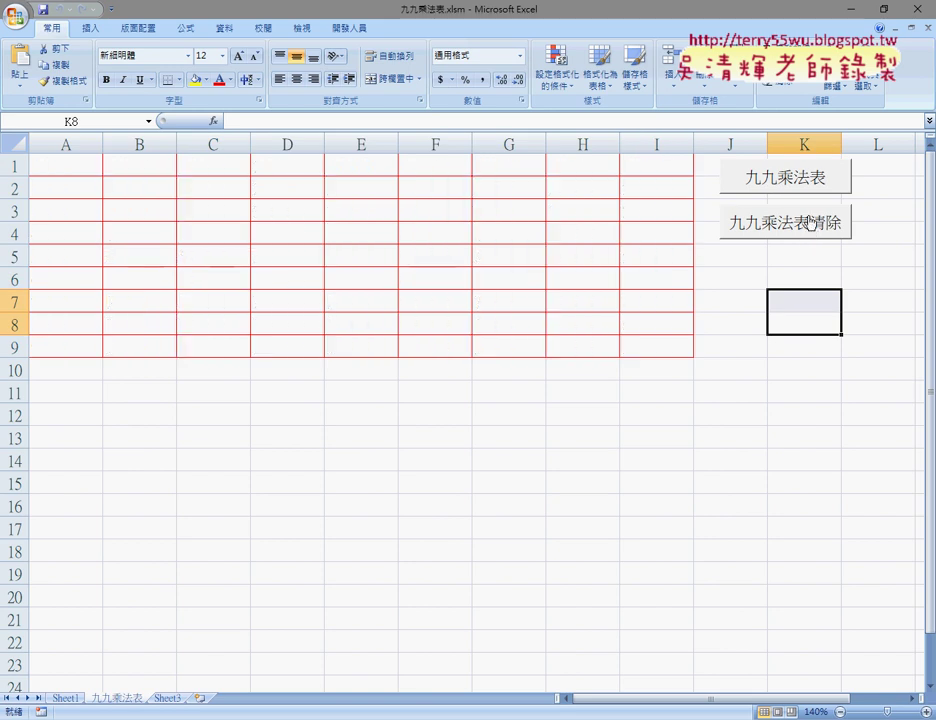
{"action": "left_click", "coordinate": [767, 182]}
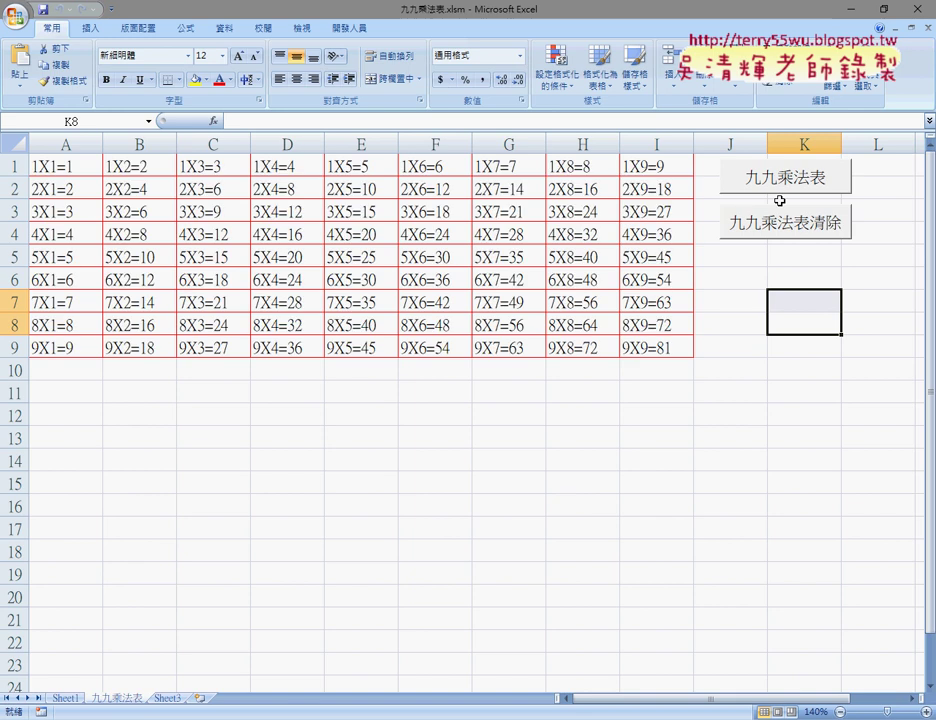
{"action": "left_click", "coordinate": [786, 224]}
{"action": "left_click", "coordinate": [782, 182]}
{"action": "left_click", "coordinate": [783, 181]}
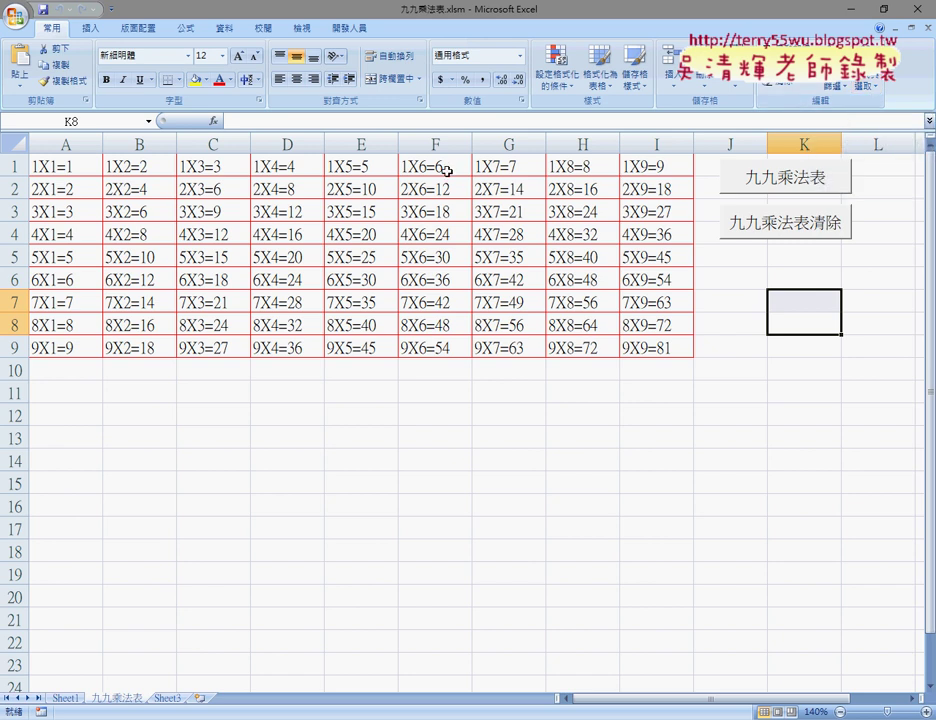
{"action": "left_click", "coordinate": [348, 30]}
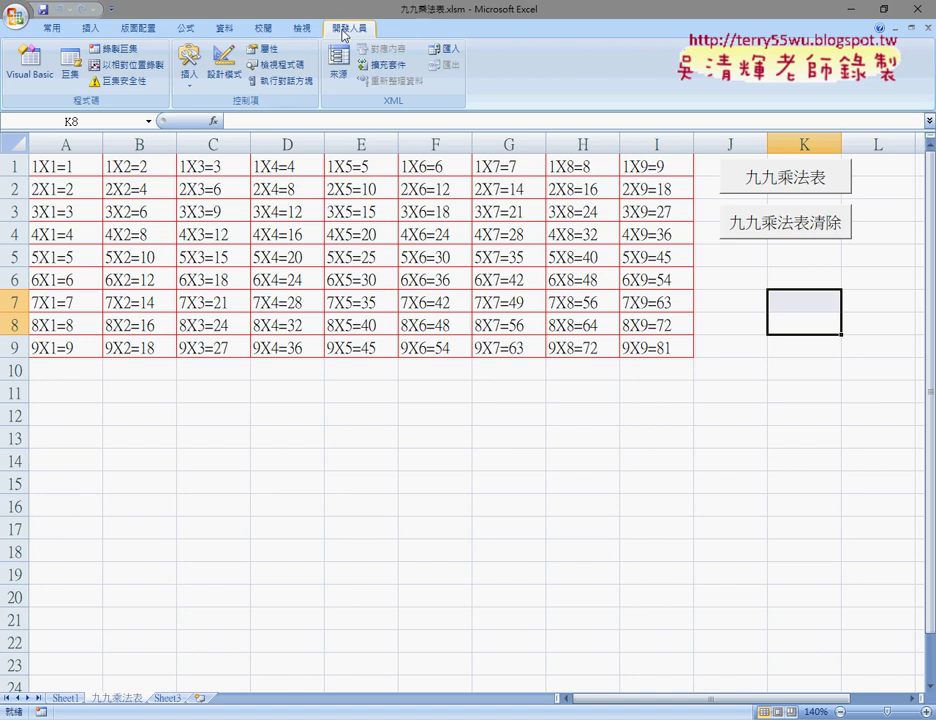
On Excel Options' Popular page, toggle 'Show Developer tab' off and back on, then confirm
{"action": "left_click", "coordinate": [111, 9]}
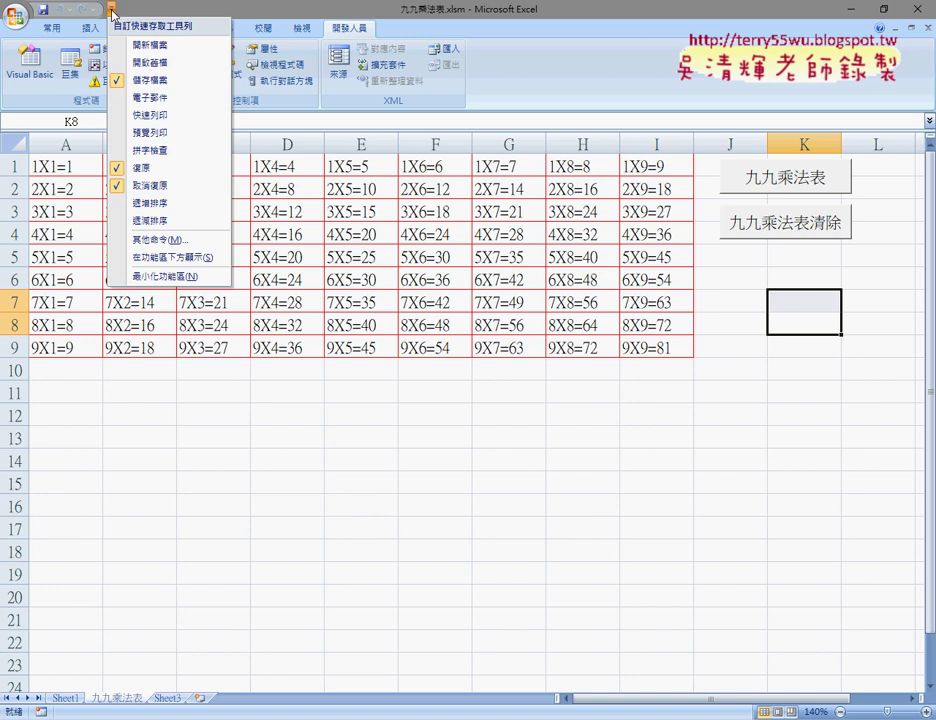
{"action": "left_click", "coordinate": [162, 240]}
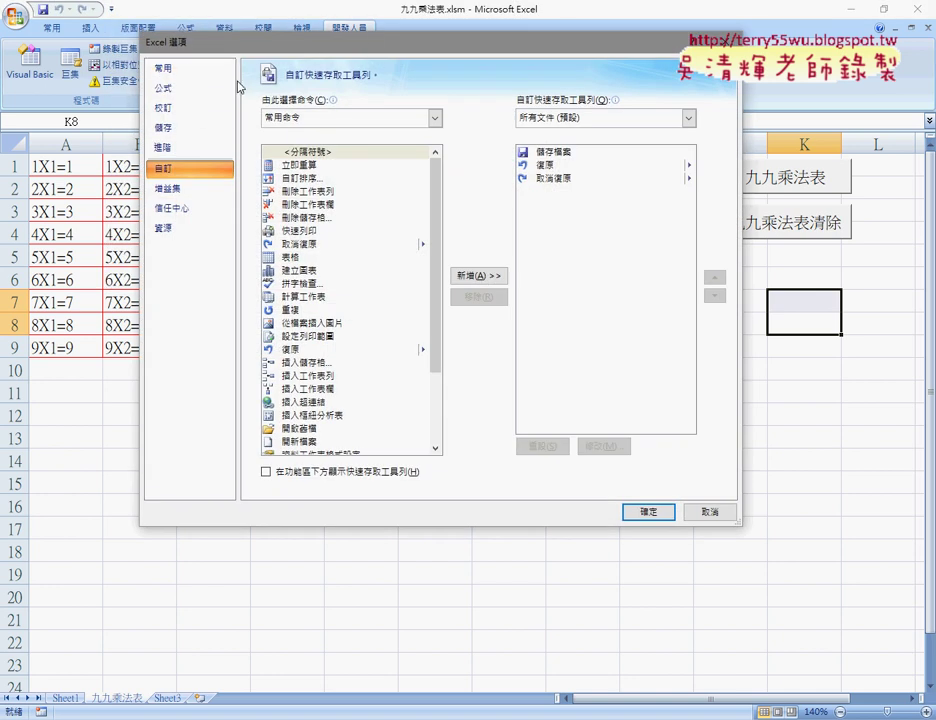
{"action": "left_click", "coordinate": [165, 68]}
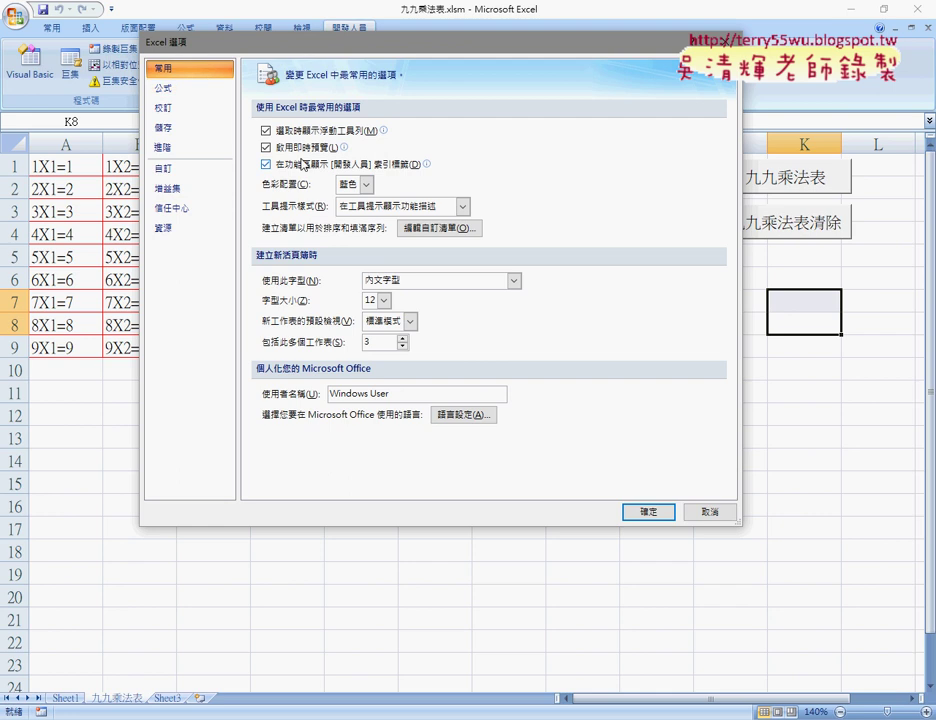
{"action": "left_click", "coordinate": [265, 164]}
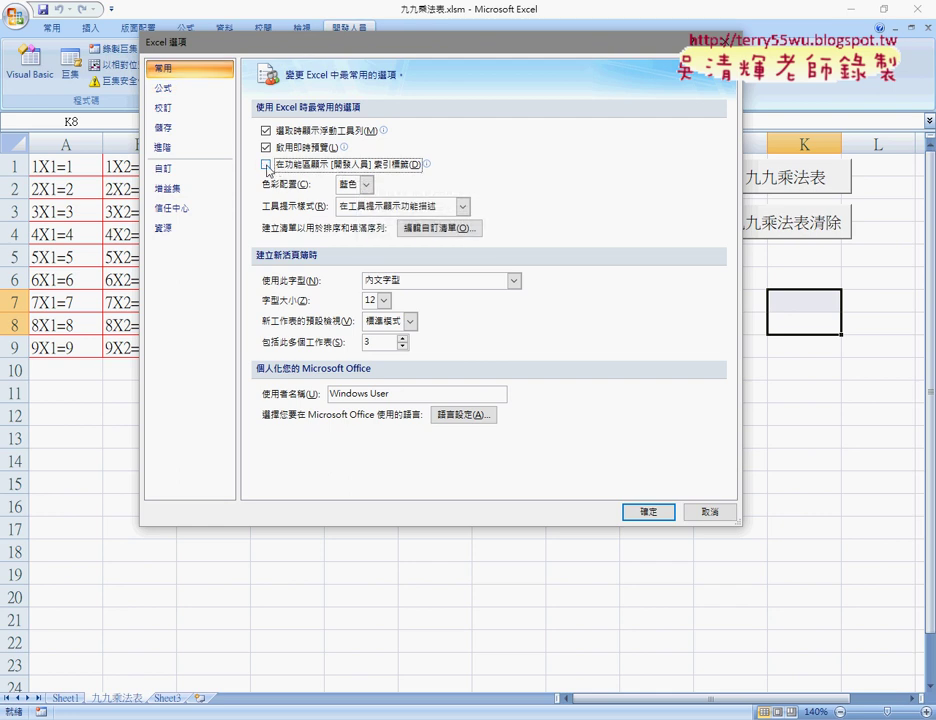
{"action": "left_click", "coordinate": [266, 165]}
{"action": "left_click", "coordinate": [643, 512]}
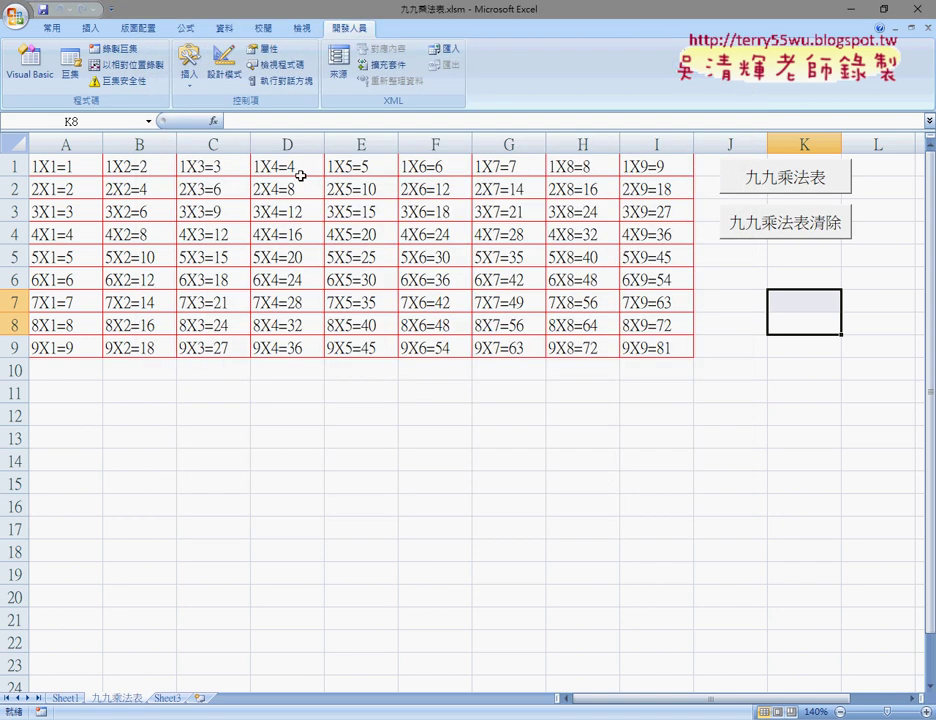
Clear the table with 九九乘法表清除 and open the Visual Basic editor at the macro code
{"action": "left_click", "coordinate": [785, 224]}
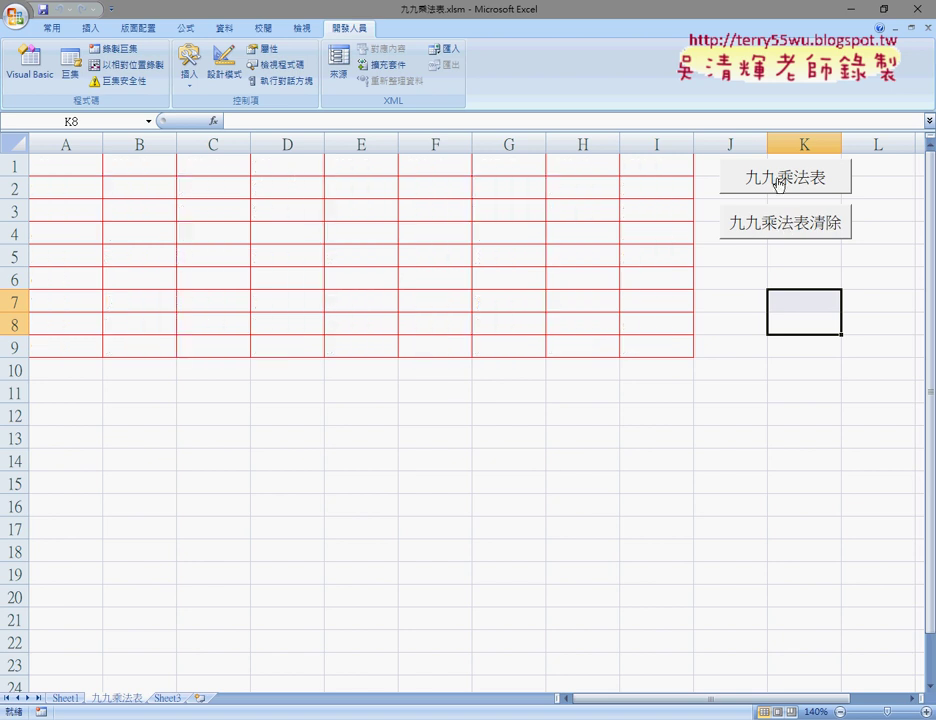
{"action": "left_click", "coordinate": [31, 80]}
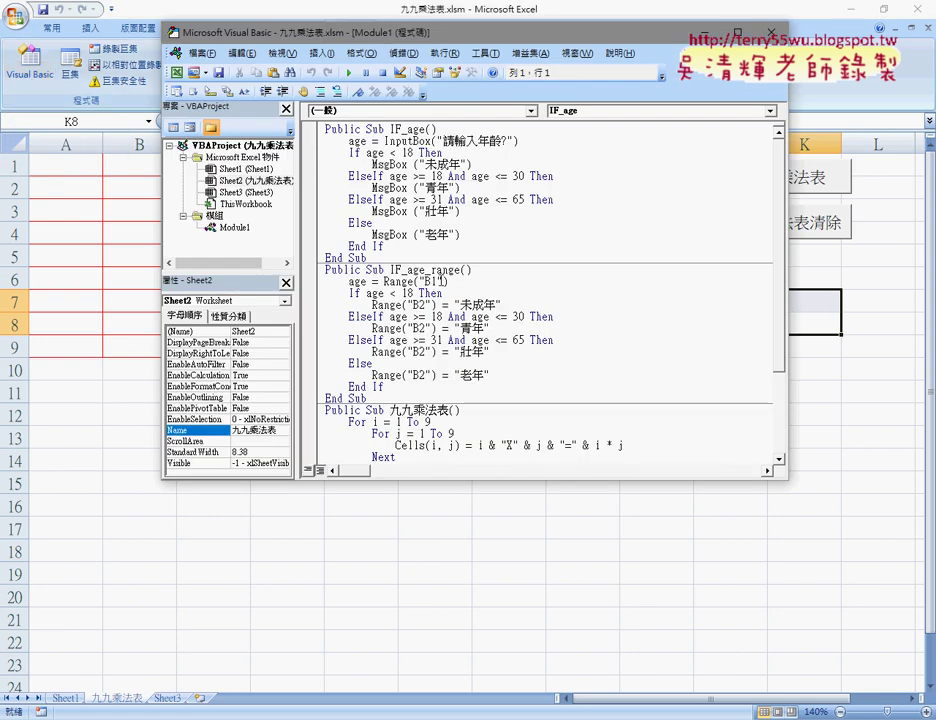
{"action": "scroll", "coordinate": [432, 282], "scroll_direction": "down", "scroll_amount": 2}
{"action": "scroll", "coordinate": [432, 300], "scroll_direction": "down", "scroll_amount": 1}
{"action": "scroll", "coordinate": [432, 340], "scroll_direction": "down", "scroll_amount": 1}
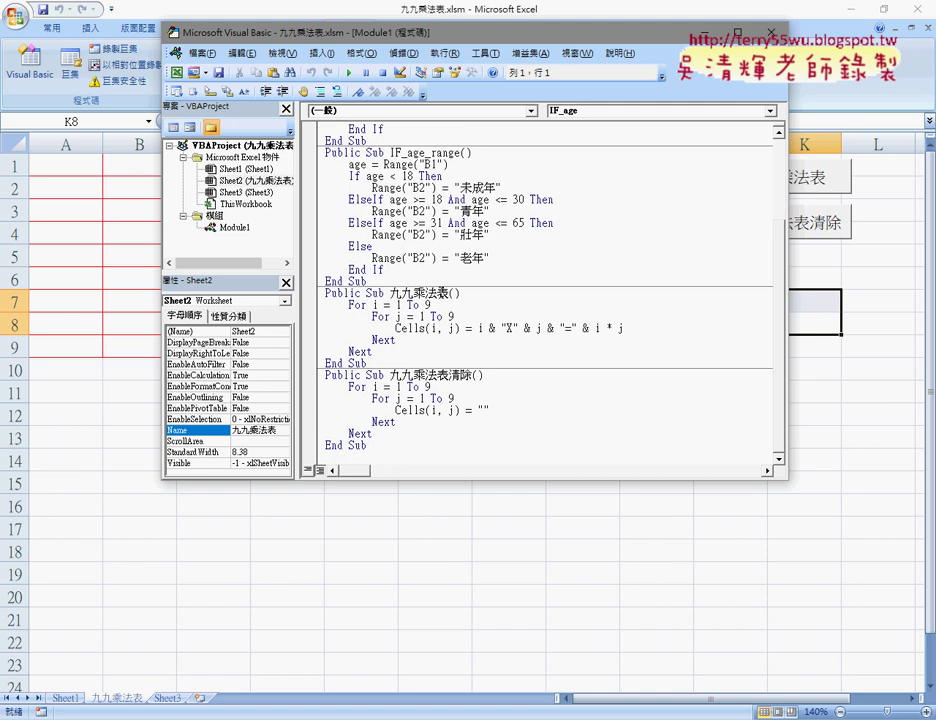
Select the nested For loops in Sub 九九乘法表 and delete them
{"action": "left_click_drag", "start_coordinate": [368, 363], "coordinate": [311, 299]}
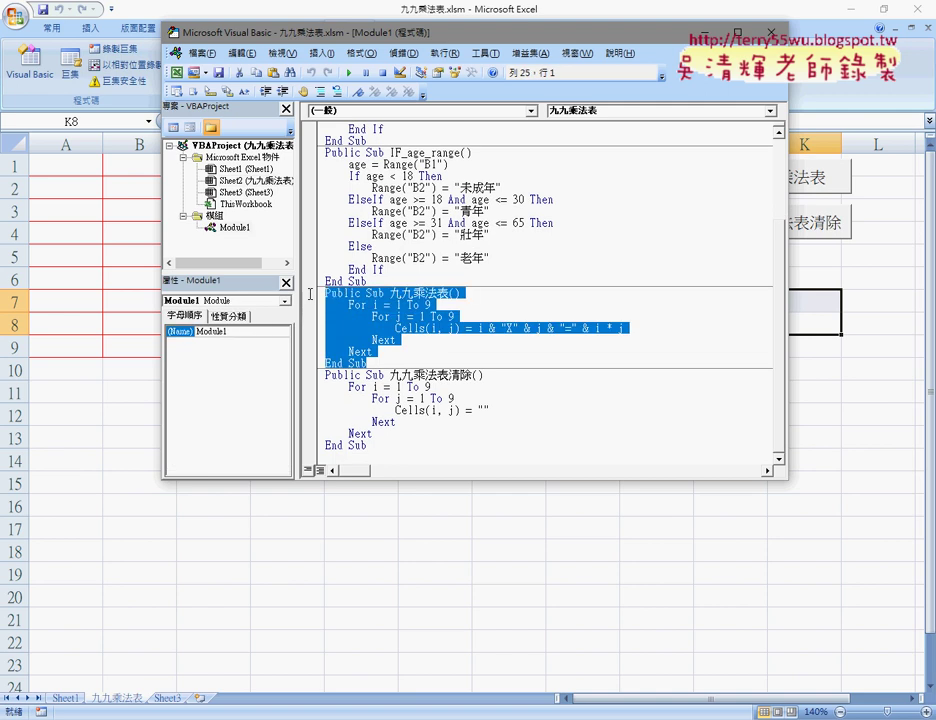
{"action": "left_click", "coordinate": [370, 363]}
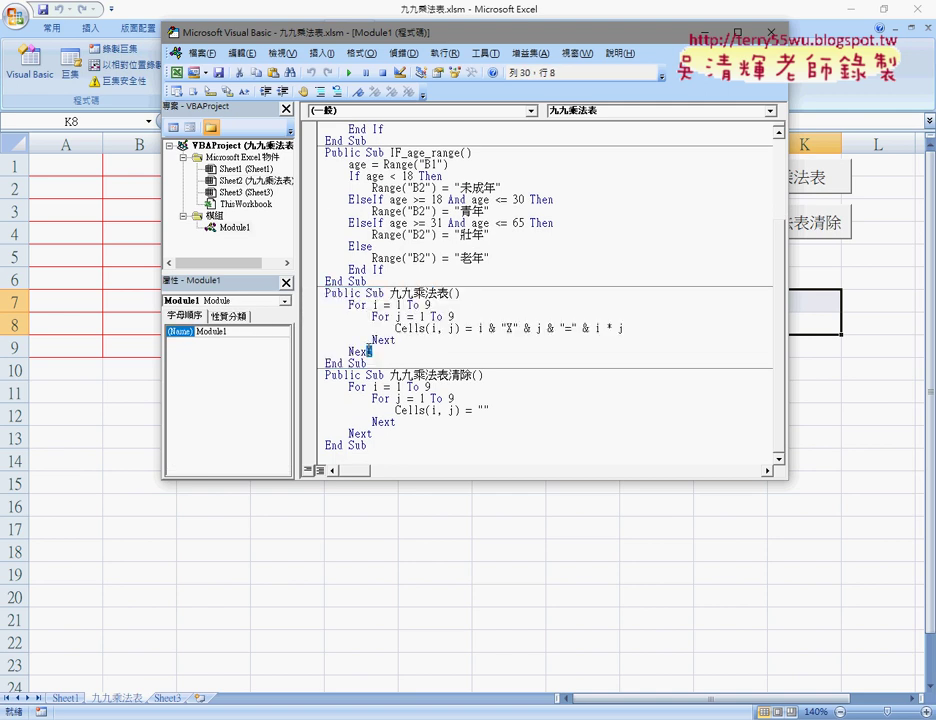
{"action": "mouse_move", "coordinate": [372, 351]}
{"action": "left_mouse_down"}
{"action": "mouse_move", "coordinate": [322, 313]}
{"action": "mouse_move", "coordinate": [336, 307]}
{"action": "left_mouse_up"}
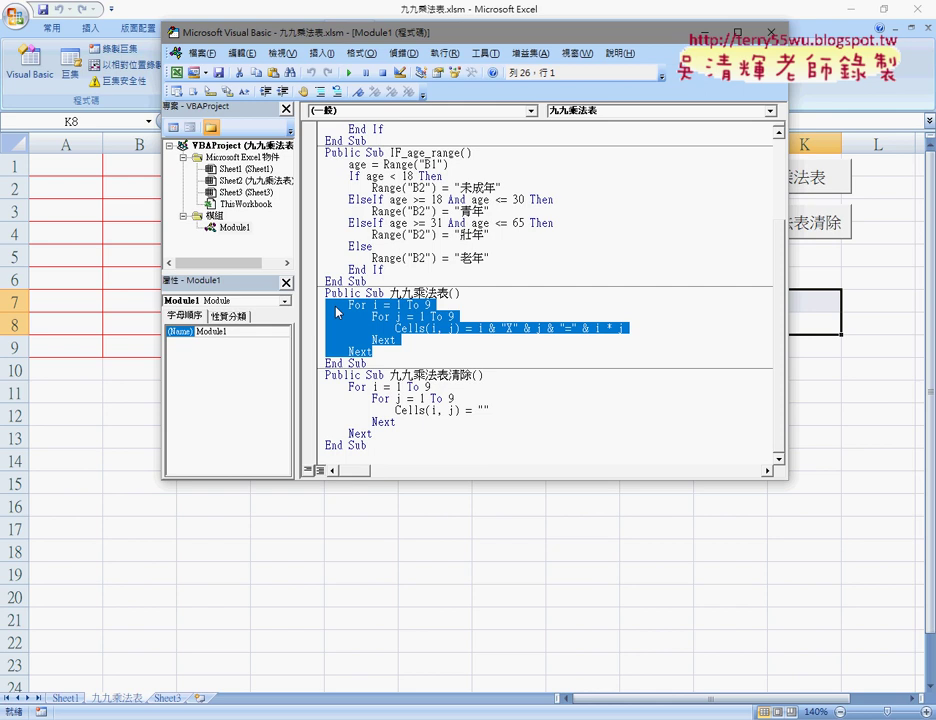
{"action": "key", "text": "Delete"}
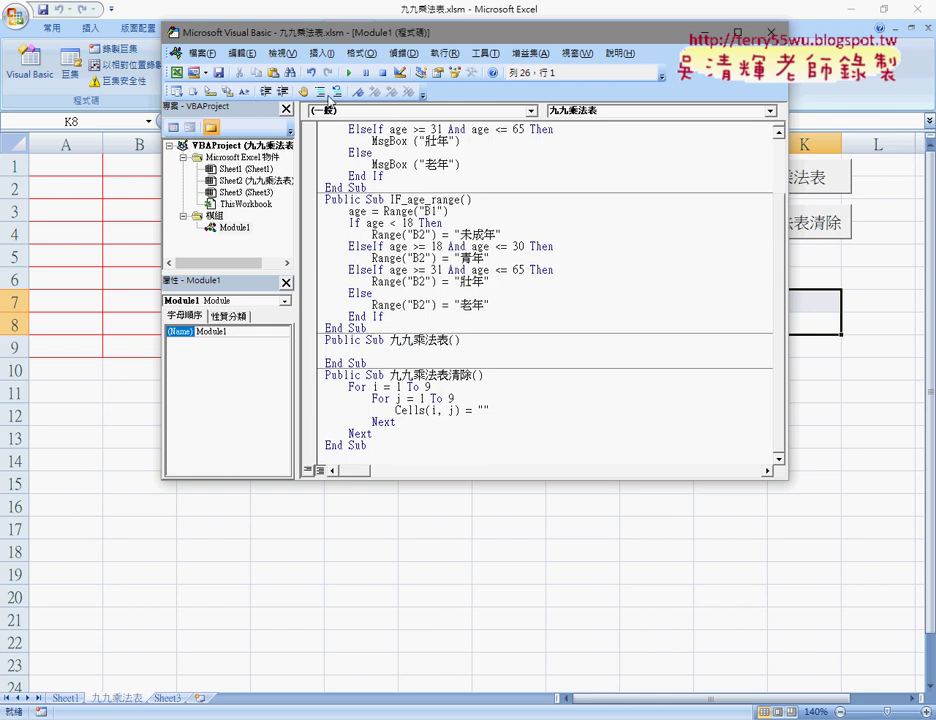
Start inserting a new procedure, then cancel the Add Procedure dialog
{"action": "left_click", "coordinate": [316, 54]}
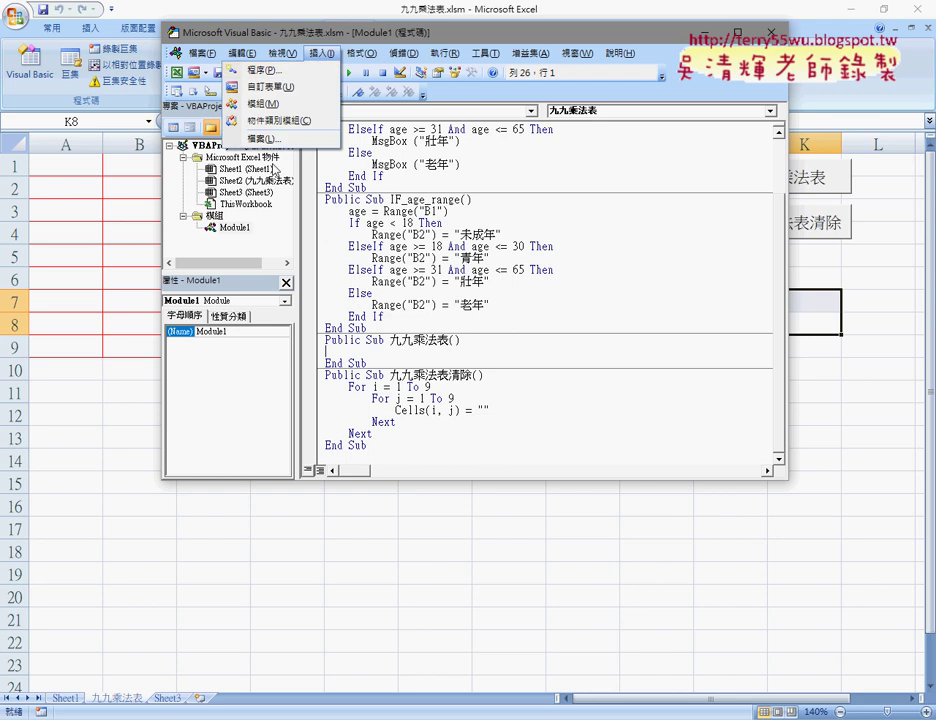
{"action": "left_click", "coordinate": [300, 70]}
{"action": "left_click_drag", "start_coordinate": [438, 180], "coordinate": [403, 357]}
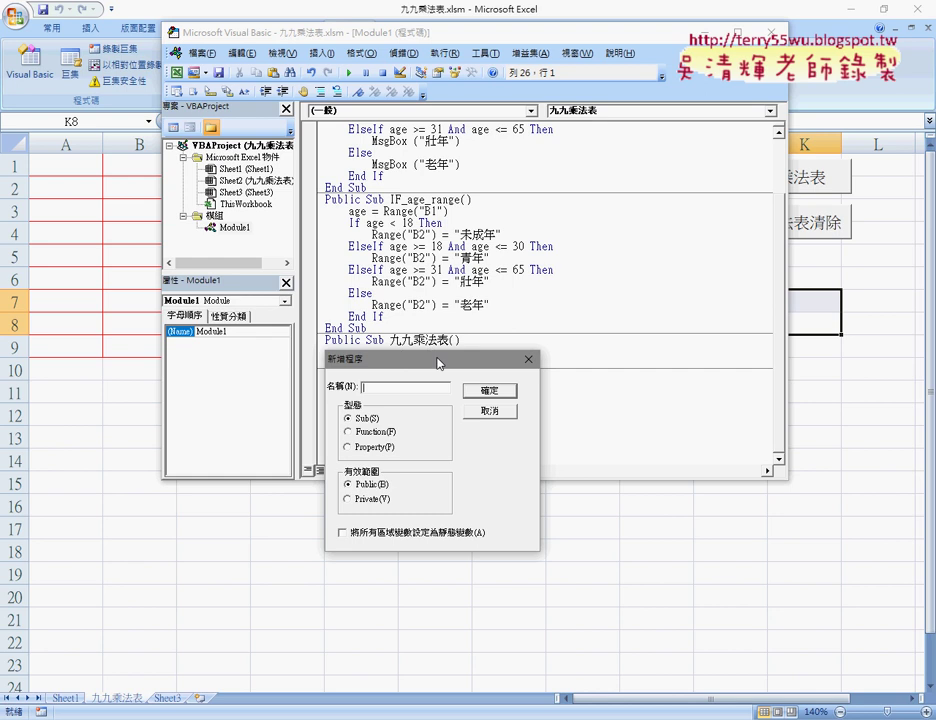
{"action": "left_click", "coordinate": [495, 411]}
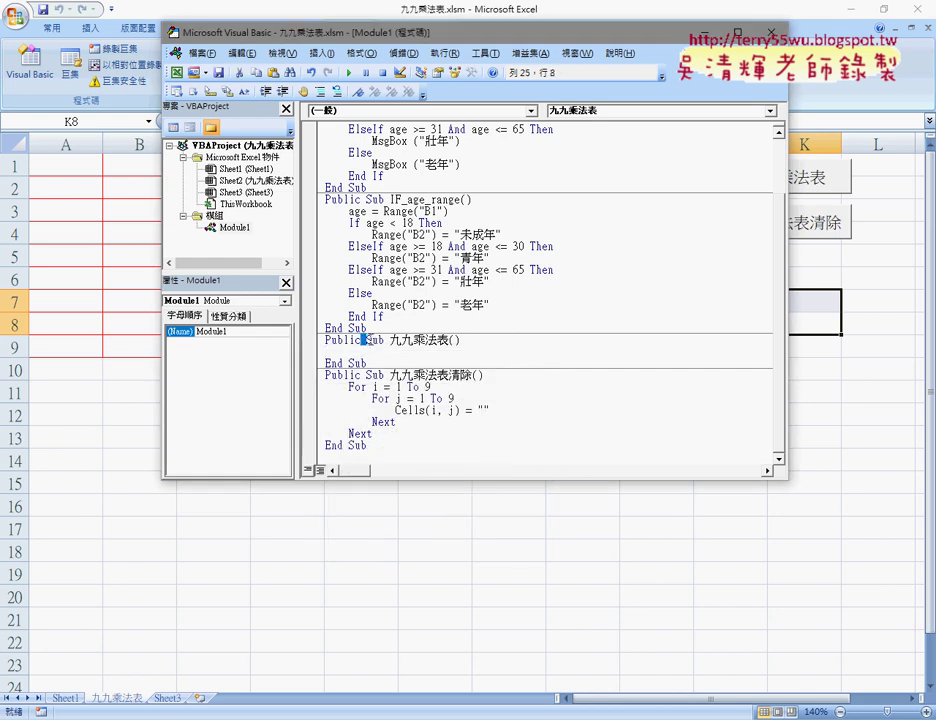
Select the empty 九九乘法表 procedure's header and body, then select Module1 in the project
{"action": "double_click", "coordinate": [369, 340]}
{"action": "left_click_drag", "start_coordinate": [413, 340], "coordinate": [450, 340]}
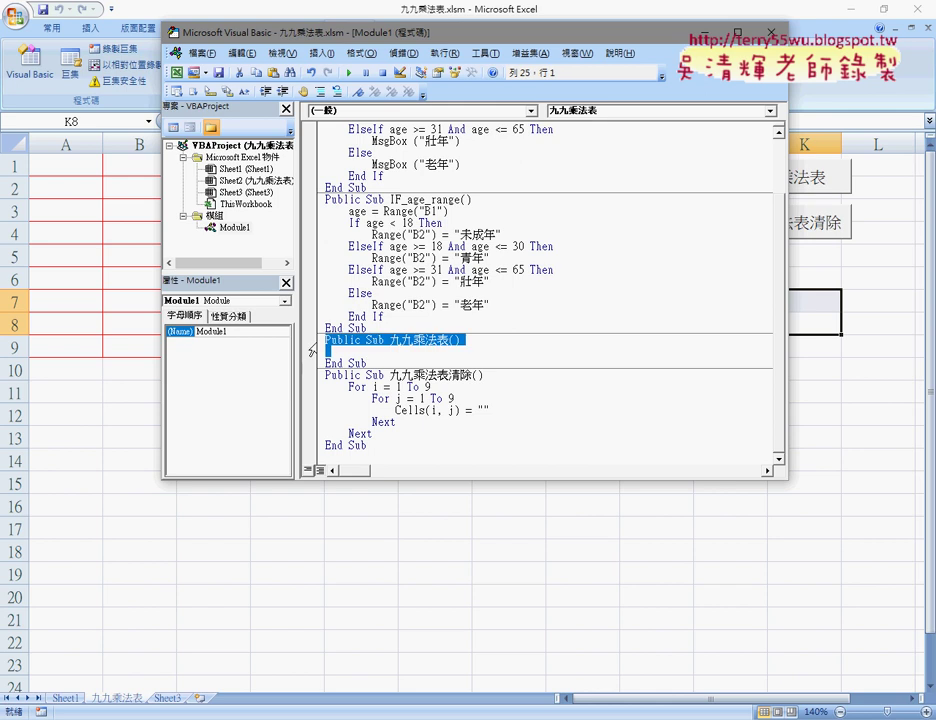
{"action": "left_click", "coordinate": [370, 363]}
{"action": "left_click_drag", "start_coordinate": [374, 363], "coordinate": [325, 340]}
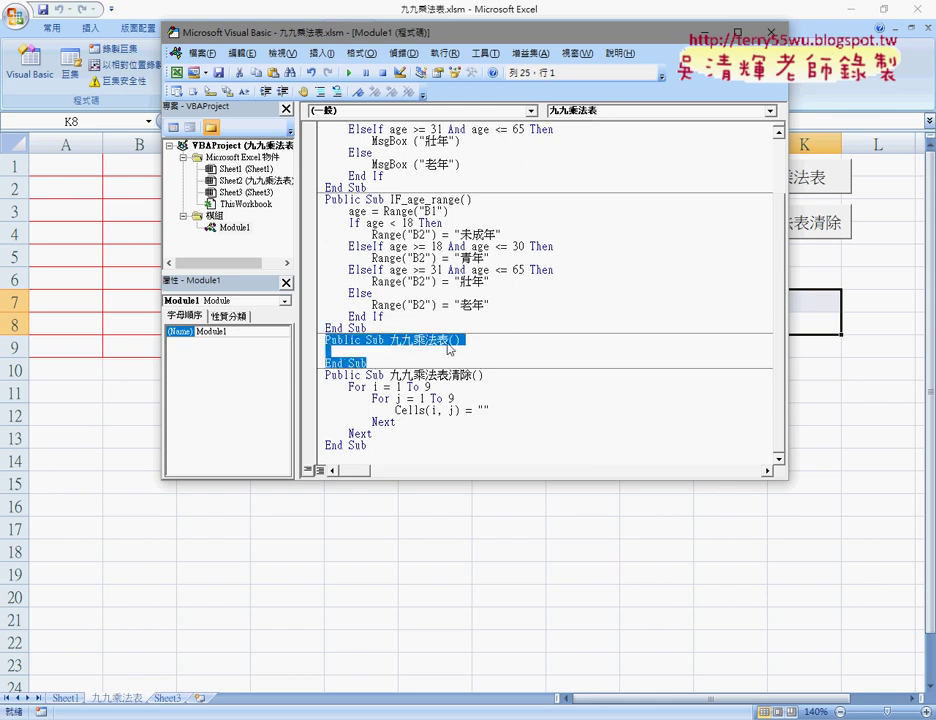
{"action": "left_click", "coordinate": [214, 216]}
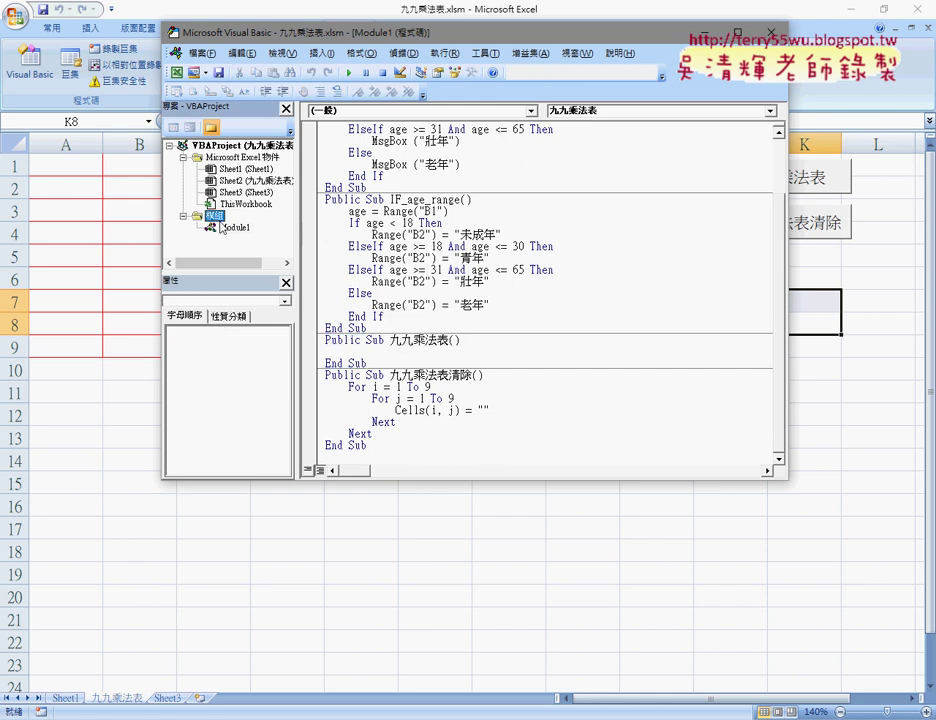
{"action": "left_click", "coordinate": [233, 228]}
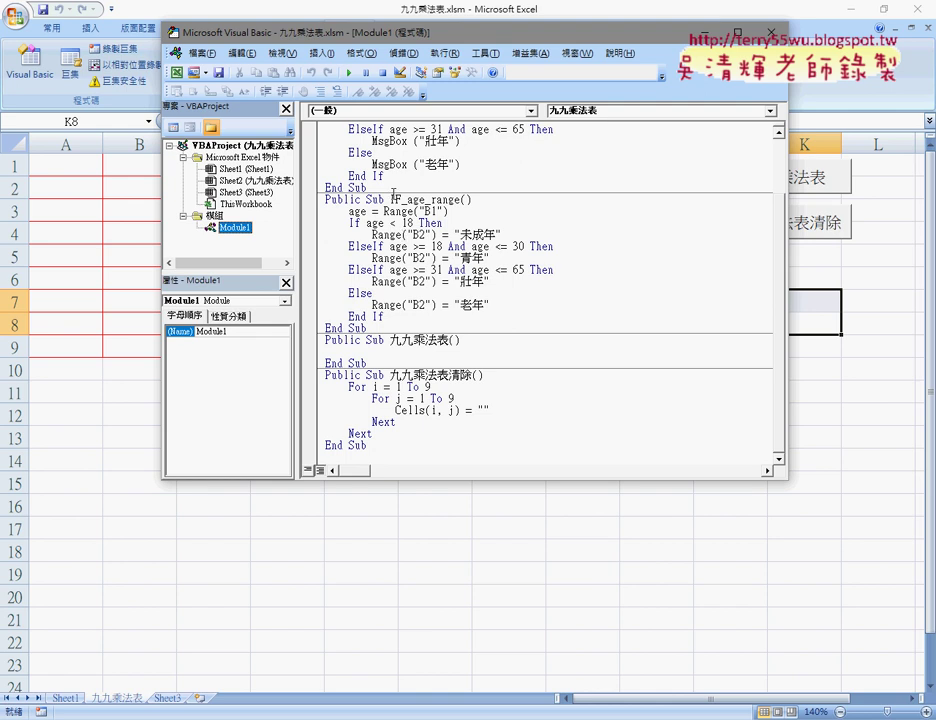
Put the cursor on the empty line in Sub 九九乘法表 and shift the editor to reveal the blank A1:I9 grid
{"action": "left_click", "coordinate": [369, 340]}
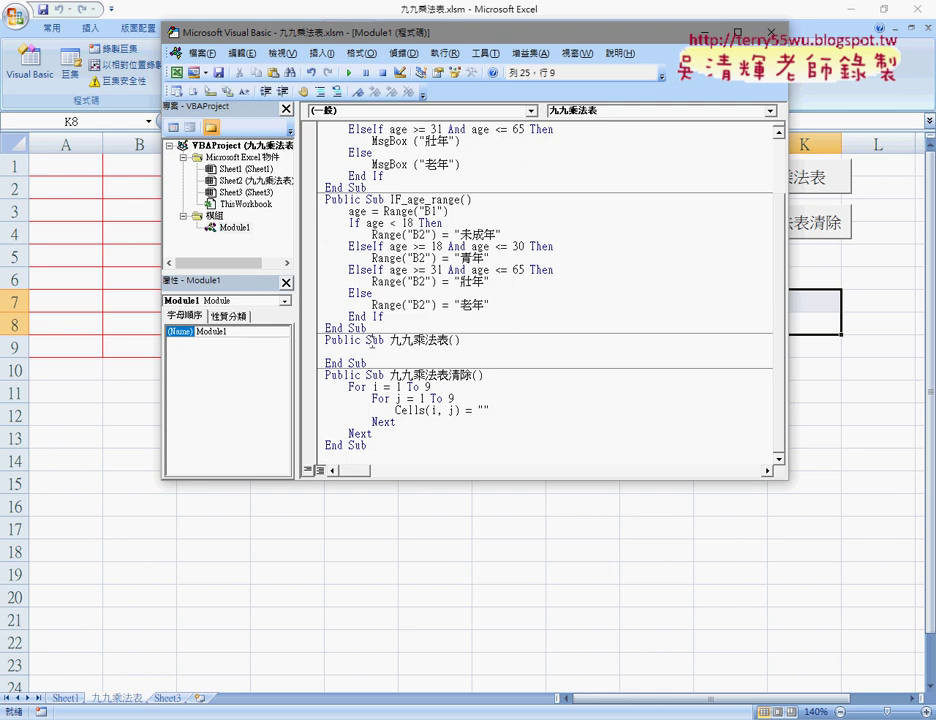
{"action": "double_click", "coordinate": [373, 340]}
{"action": "key", "text": "Down"}
{"action": "left_click_drag", "start_coordinate": [444, 37], "coordinate": [602, 251]}
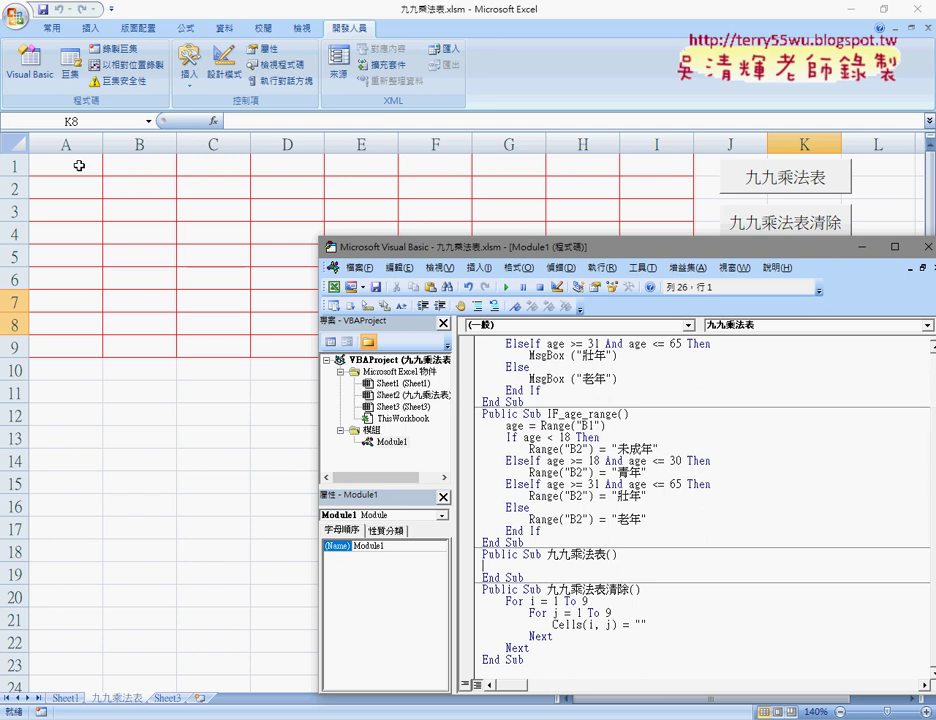
Restore and heighten the editor window, then set the Editor Format code font size to 14
{"action": "left_click_drag", "start_coordinate": [396, 248], "coordinate": [253, 78]}
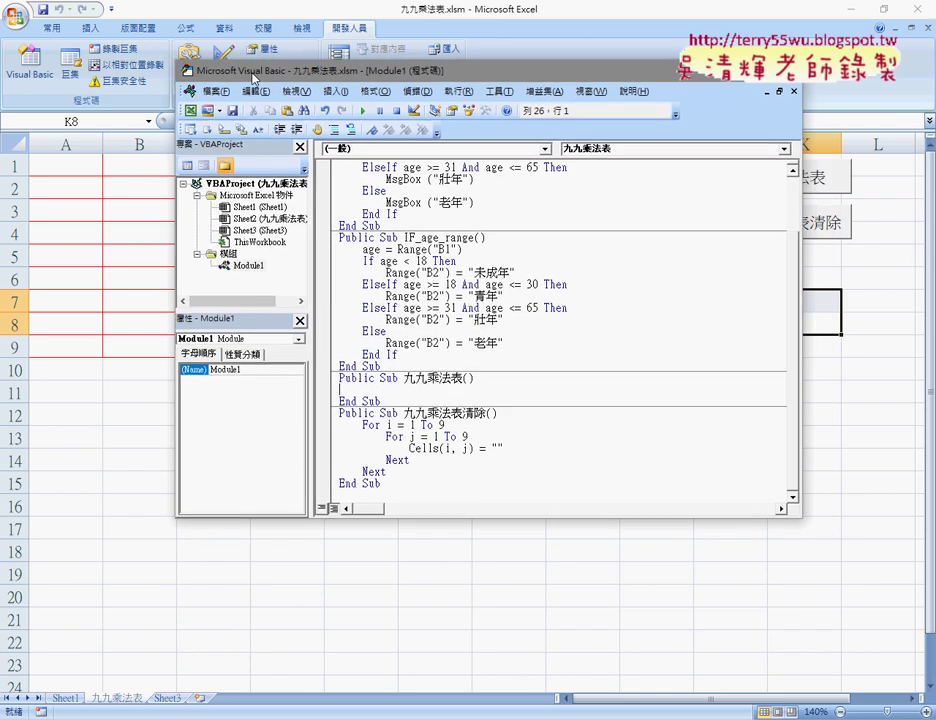
{"action": "left_click_drag", "start_coordinate": [477, 518], "coordinate": [483, 567]}
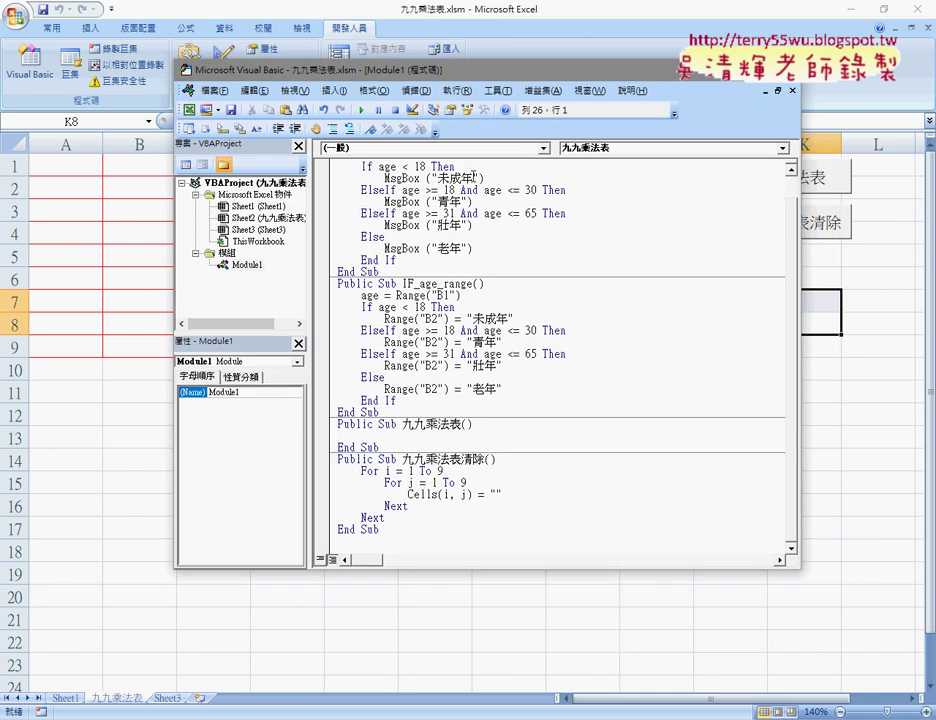
{"action": "left_click", "coordinate": [497, 90]}
{"action": "left_click", "coordinate": [484, 162]}
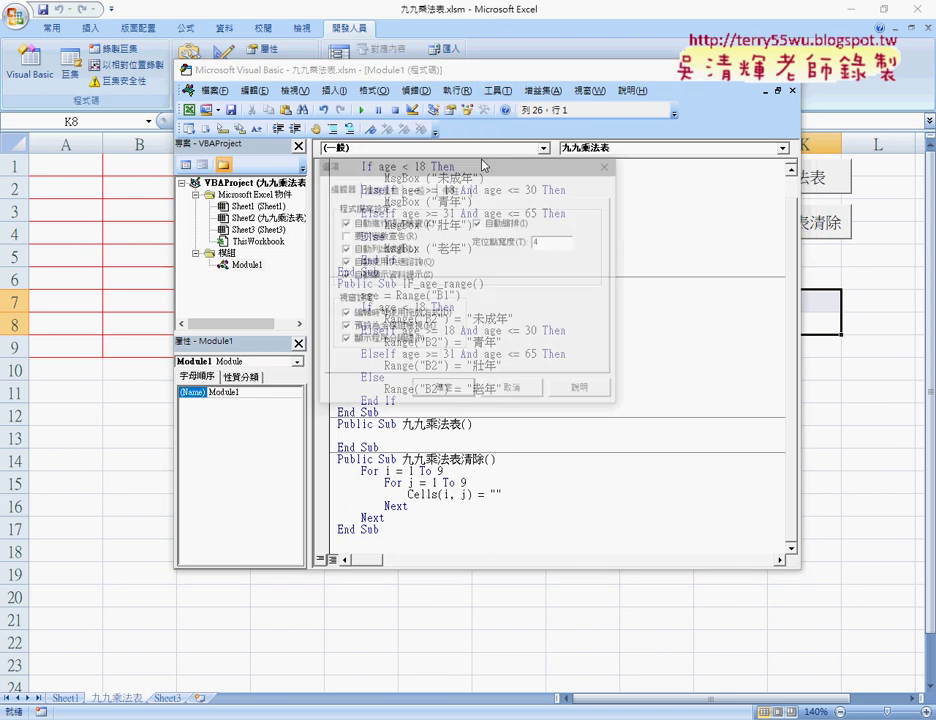
{"action": "left_click", "coordinate": [380, 188]}
{"action": "left_click", "coordinate": [537, 254]}
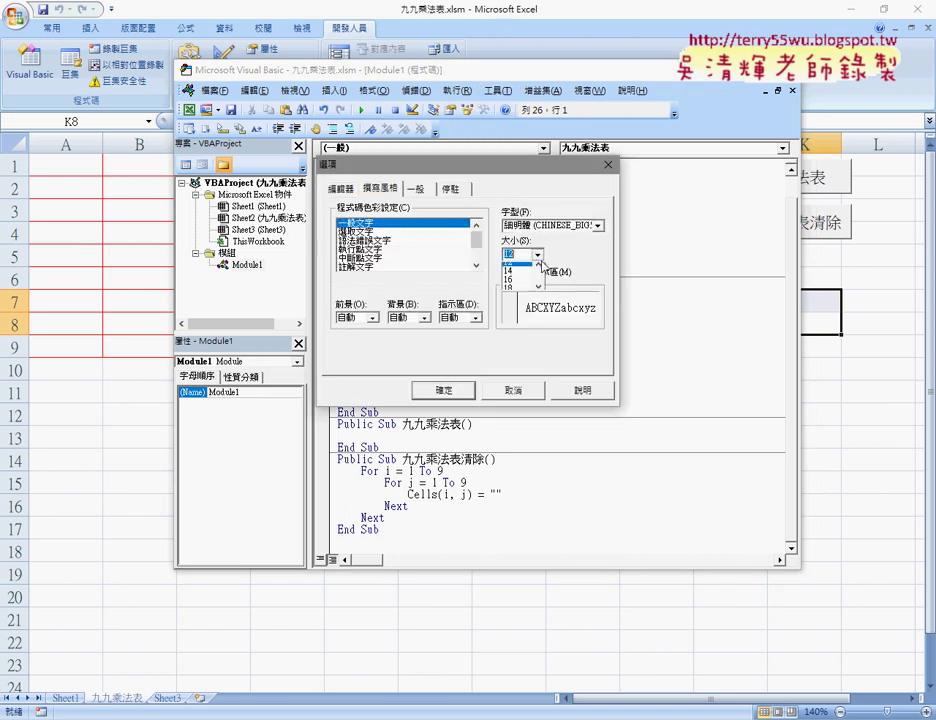
{"action": "left_click", "coordinate": [515, 272]}
{"action": "left_click", "coordinate": [446, 391]}
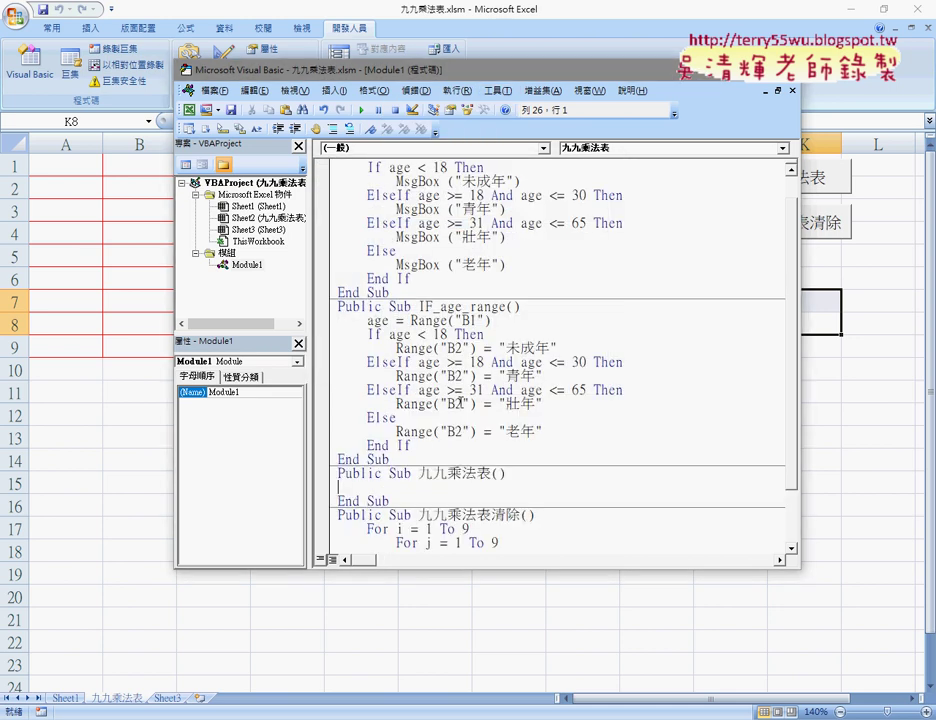
{"action": "scroll", "coordinate": [437, 260], "scroll_direction": "down", "scroll_amount": 2}
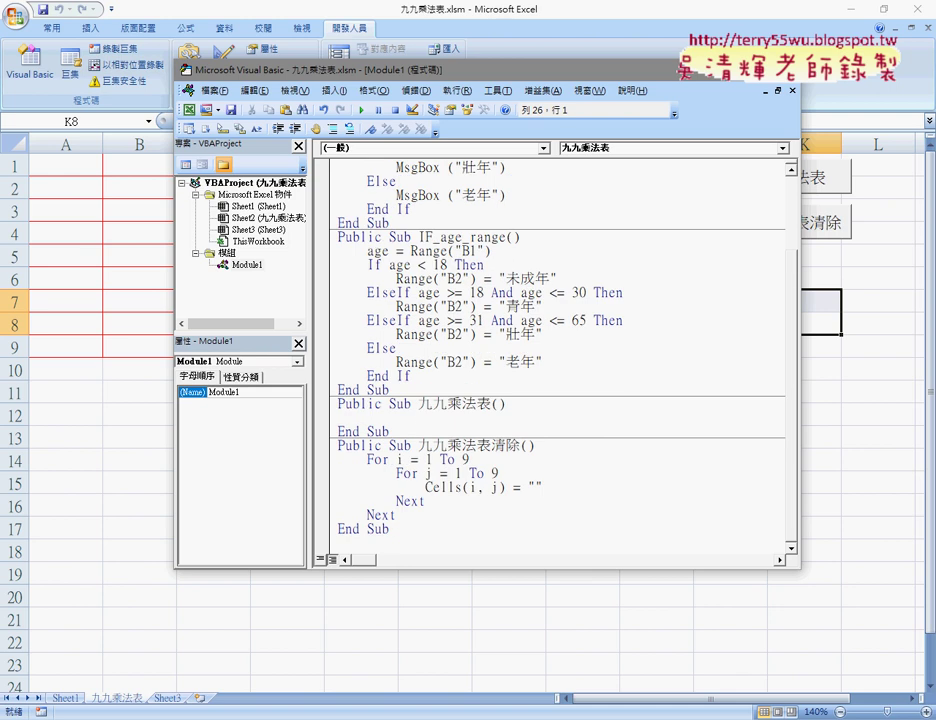
Write the outer loop For i=1 to 9 with its closing Next line
{"action": "type", "text": "ㄈ"}
{"action": "key", "text": "BackSpace"}
{"action": "type", "text": "for "}
{"action": "type", "text": "i="}
{"action": "type", "text": "1"}
{"action": "type", "text": "t"}
{"action": "type", "text": "o "}
{"action": "type", "text": "9"}
{"action": "key", "text": "Return"}
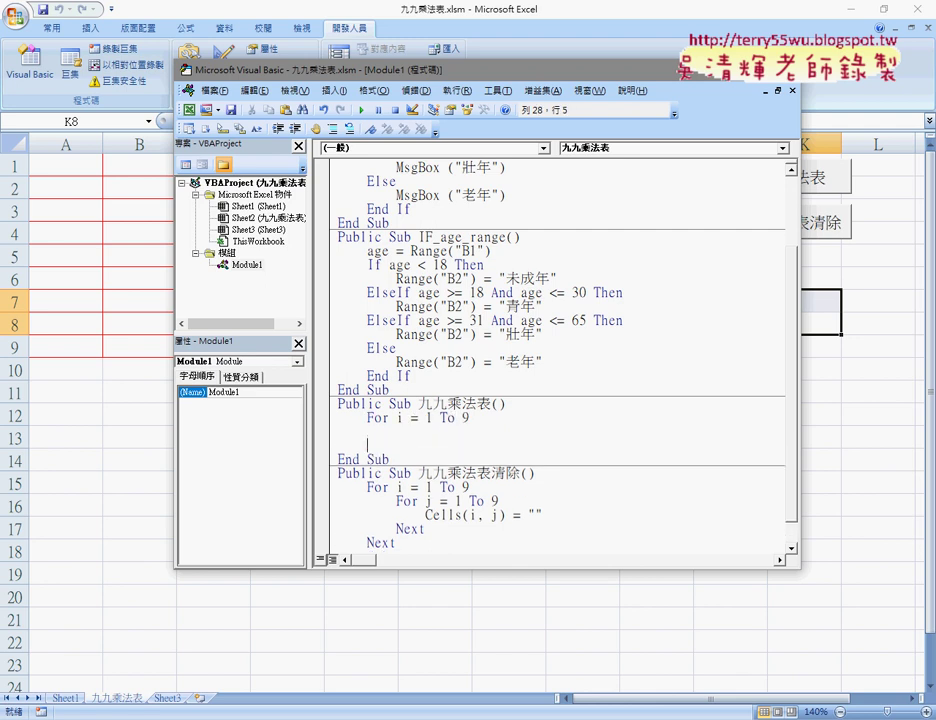
{"action": "key", "text": "Return"}
{"action": "type", "text": "n"}
{"action": "type", "text": "ext"}
{"action": "key", "text": "Up"}
Copy the For line inside the loop, change i to j, and add the inner Next
{"action": "double_click", "coordinate": [464, 418]}
{"action": "key", "text": "shift+Home"}
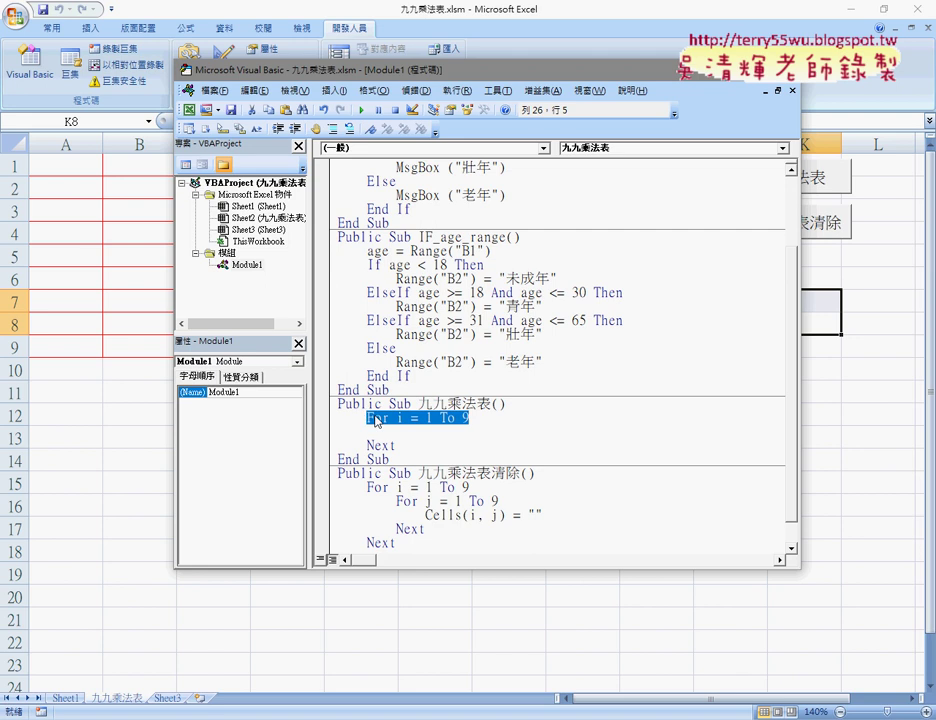
{"action": "key", "text": "ctrl+c"}
{"action": "left_click", "coordinate": [412, 432]}
{"action": "key", "text": "ctrl+v"}
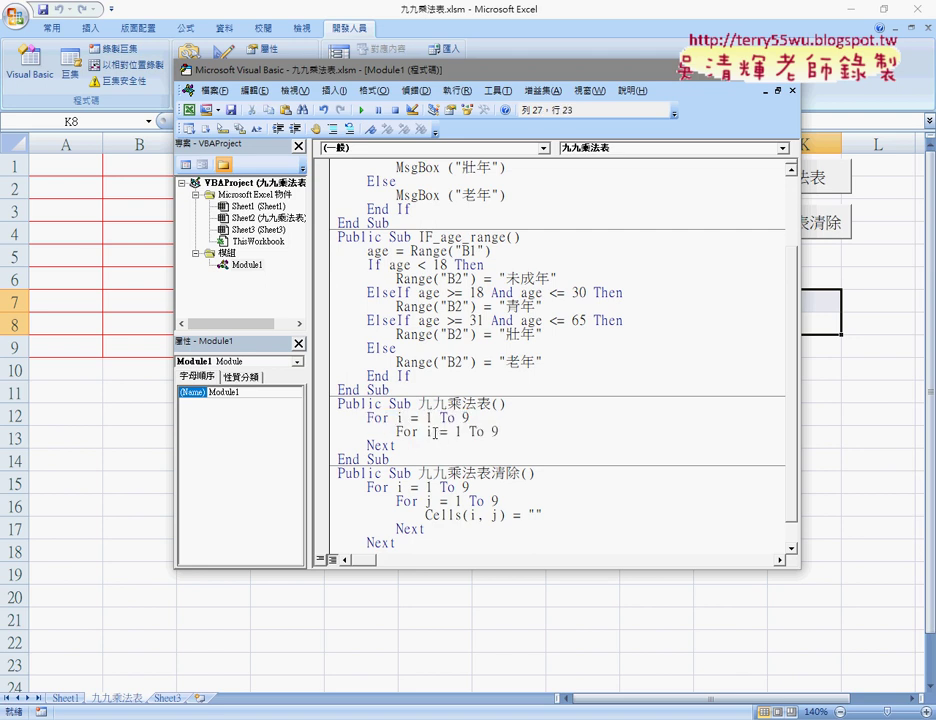
{"action": "double_click", "coordinate": [428, 432]}
{"action": "type", "text": "j"}
{"action": "left_click", "coordinate": [499, 432]}
{"action": "key", "text": "Return"}
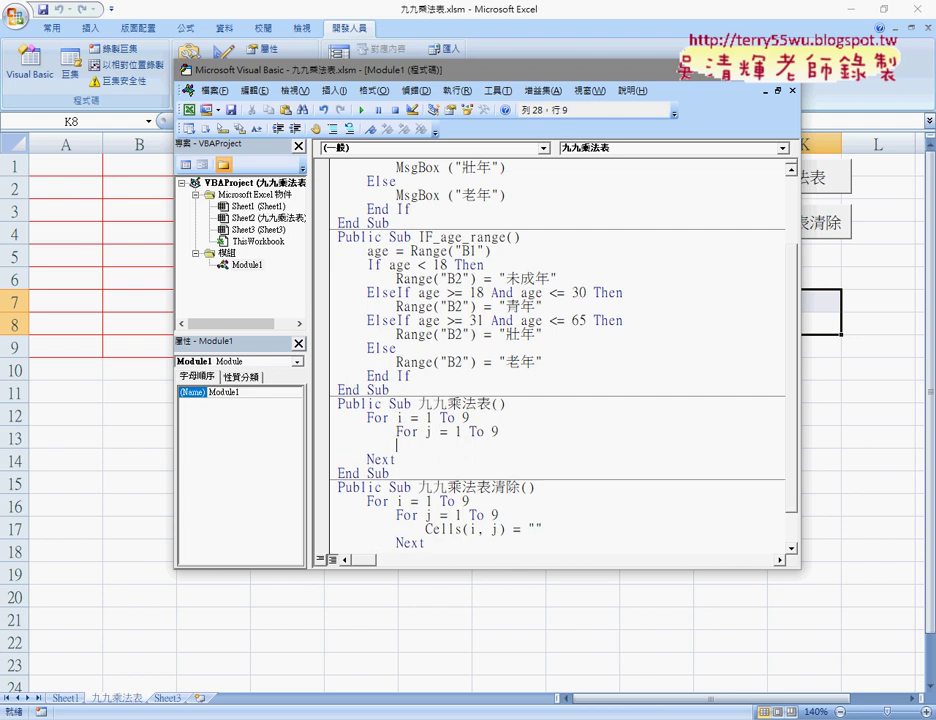
{"action": "key", "text": "Return"}
{"action": "type", "text": "next"}
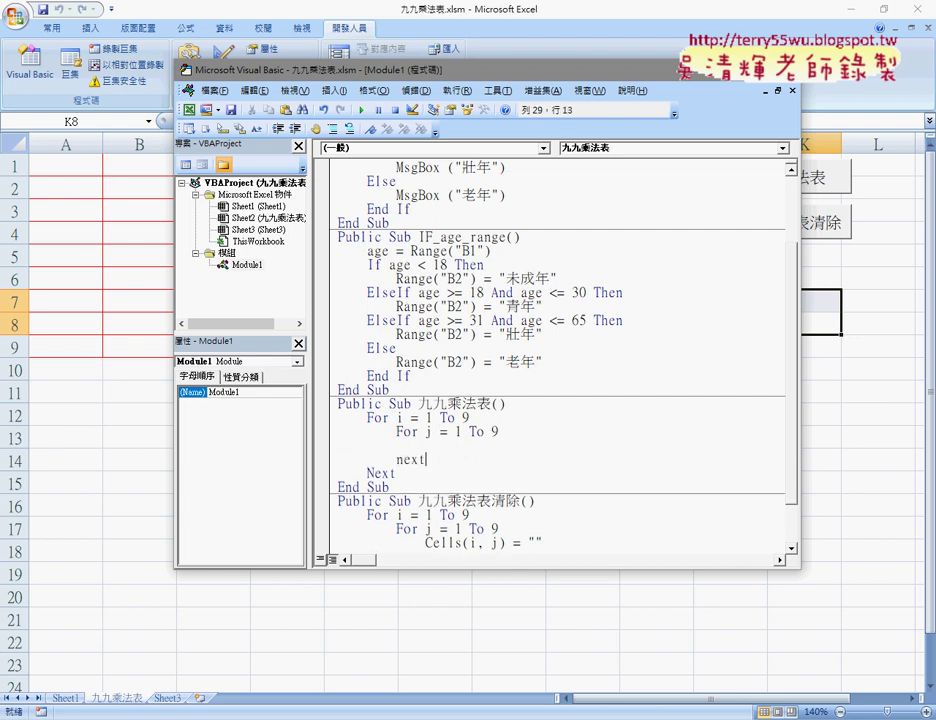
Type cells(i,j) on the empty line inside the inner loop
{"action": "left_click_drag", "start_coordinate": [492, 70], "coordinate": [614, 273]}
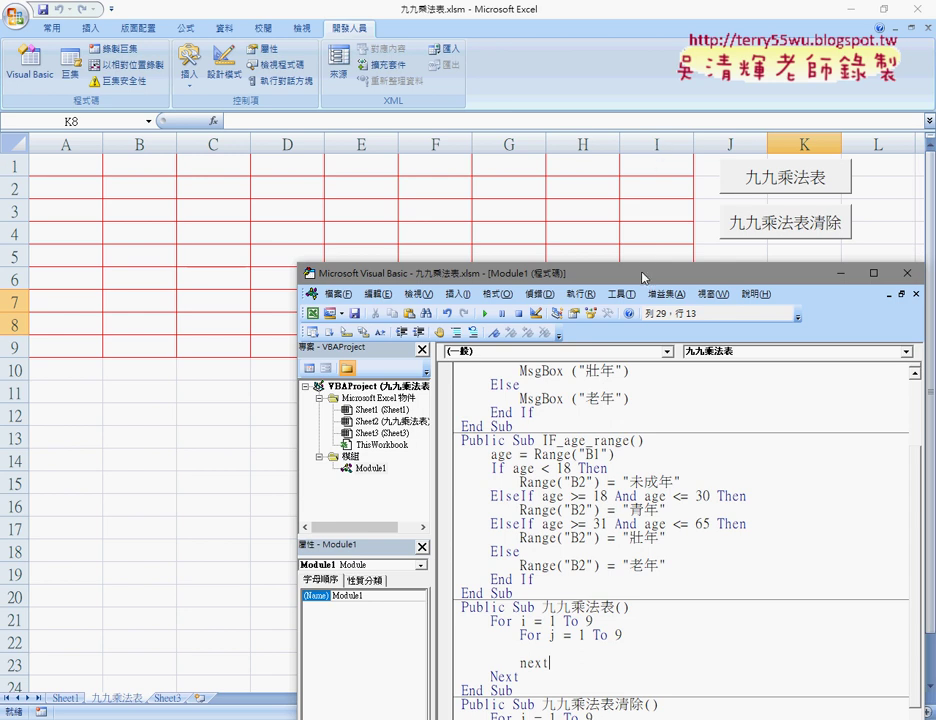
{"action": "mouse_move", "coordinate": [675, 274]}
{"action": "left_mouse_down"}
{"action": "mouse_move", "coordinate": [661, 203]}
{"action": "mouse_move", "coordinate": [615, 93]}
{"action": "left_mouse_up"}
{"action": "key", "text": "Up"}
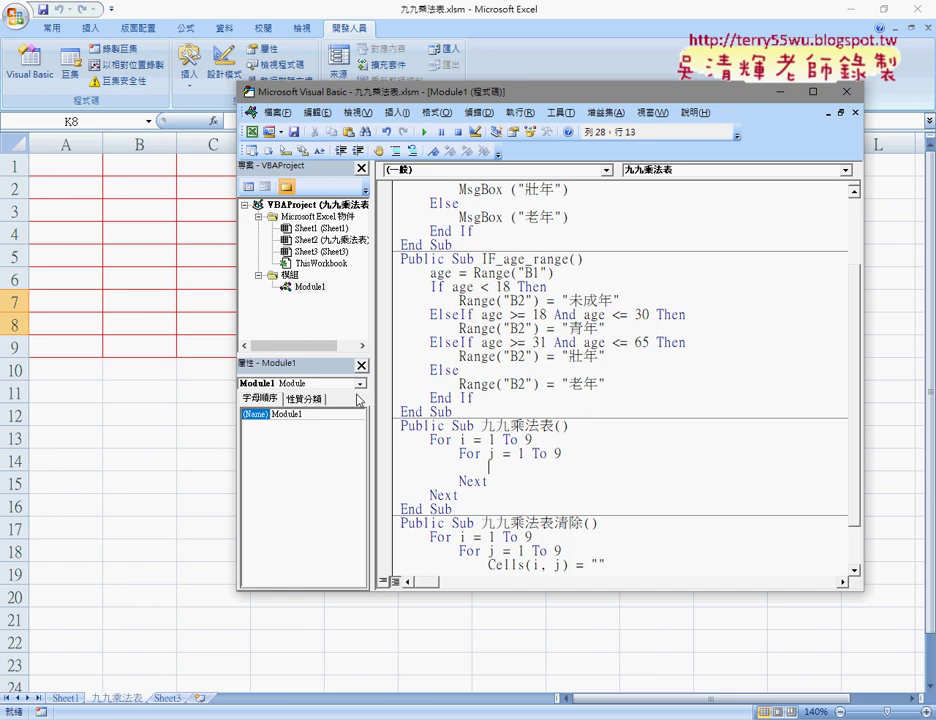
{"action": "type", "text": "cell"}
{"action": "type", "text": "s("}
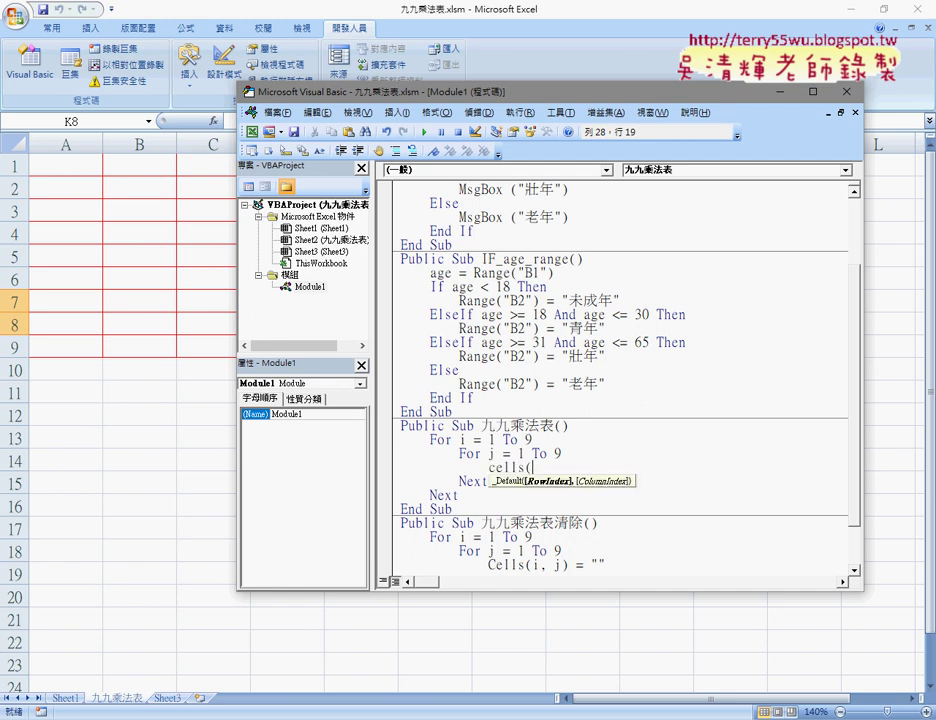
{"action": "type", "text": "i"}
{"action": "type", "text": ",j"}
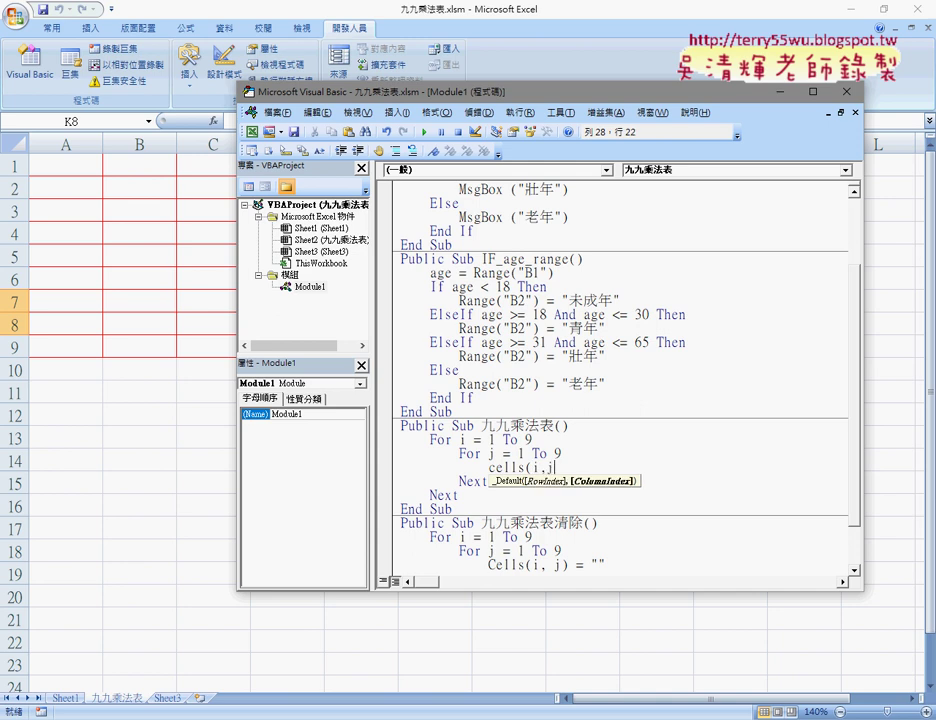
{"action": "type", "text": ")"}
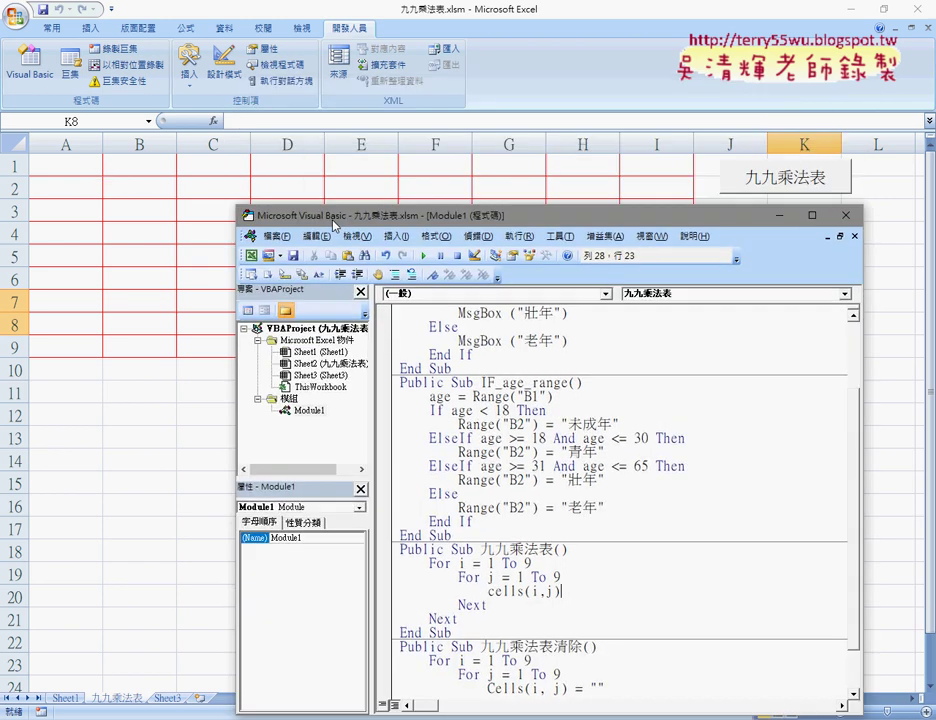
Uncover row 1 and mark A1, B1 and the row 1 and row 9 fill direction with the pen, then erase
{"action": "left_click_drag", "start_coordinate": [338, 98], "coordinate": [338, 222]}
{"action": "left_click_drag", "start_coordinate": [95, 151], "coordinate": [90, 183]}
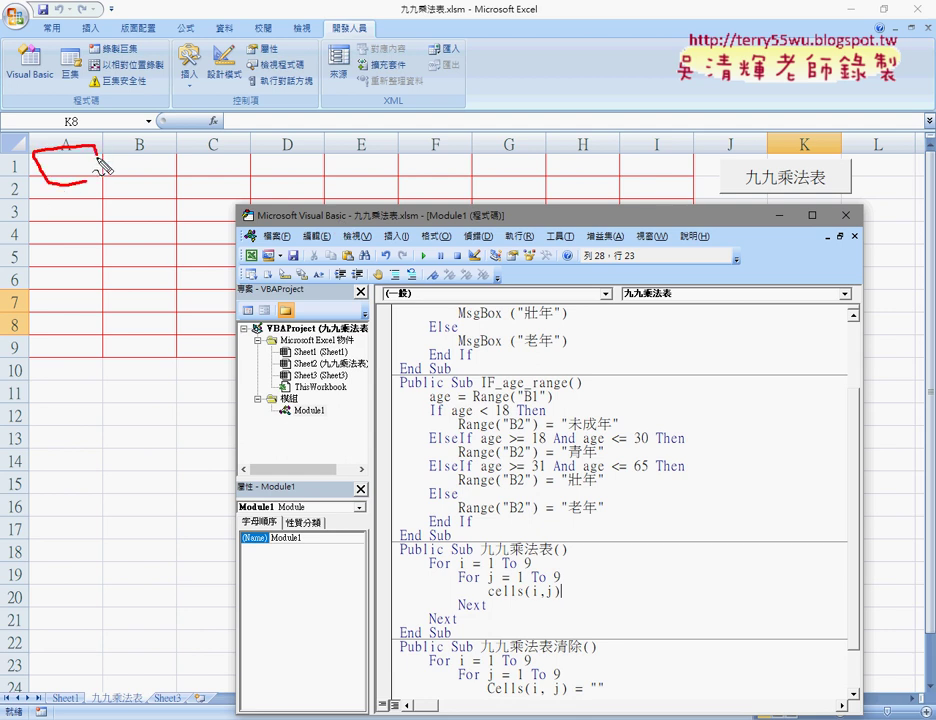
{"action": "mouse_move", "coordinate": [162, 151]}
{"action": "left_mouse_down"}
{"action": "mouse_move", "coordinate": [168, 184]}
{"action": "mouse_move", "coordinate": [388, 166]}
{"action": "mouse_move", "coordinate": [378, 172]}
{"action": "left_mouse_up"}
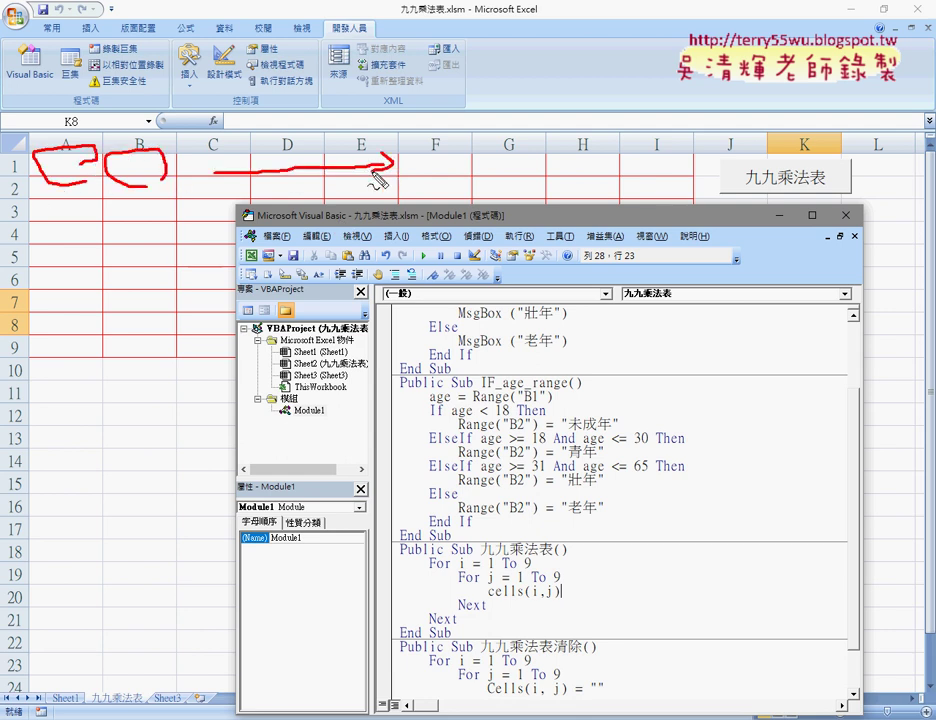
{"action": "left_click_drag", "start_coordinate": [108, 188], "coordinate": [145, 185]}
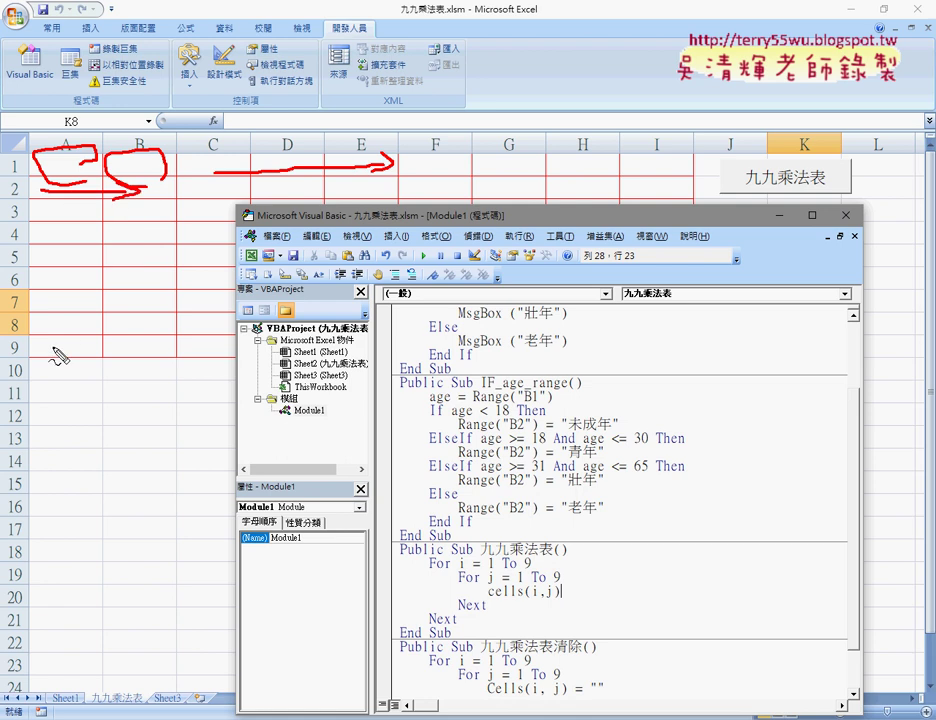
{"action": "mouse_move", "coordinate": [52, 348]}
{"action": "left_mouse_down"}
{"action": "mouse_move", "coordinate": [185, 346]}
{"action": "mouse_move", "coordinate": [178, 352]}
{"action": "left_mouse_up"}
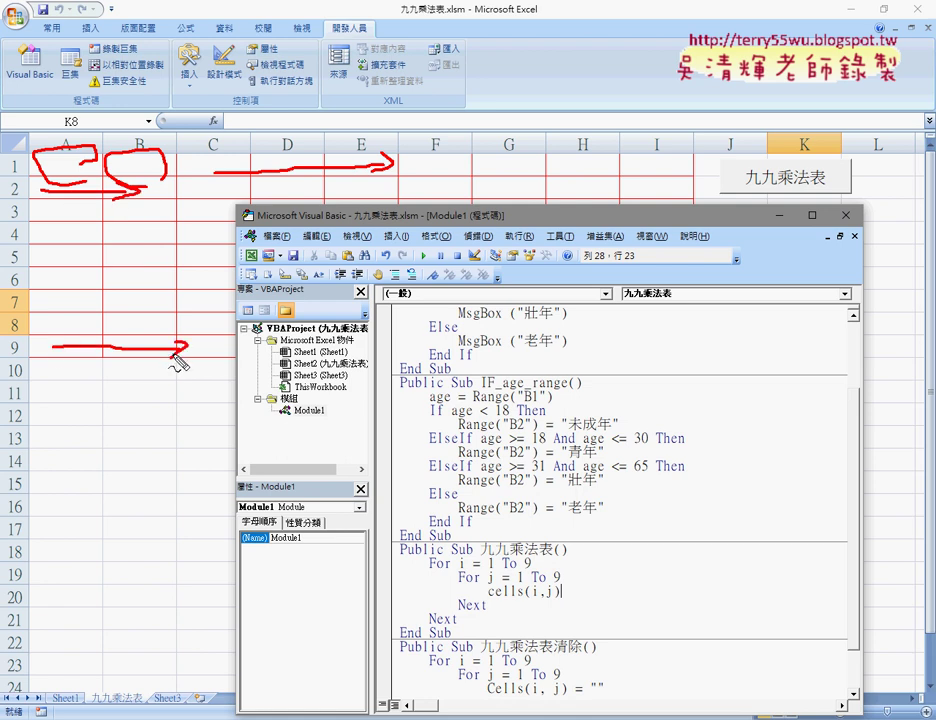
{"action": "key", "text": "Escape"}
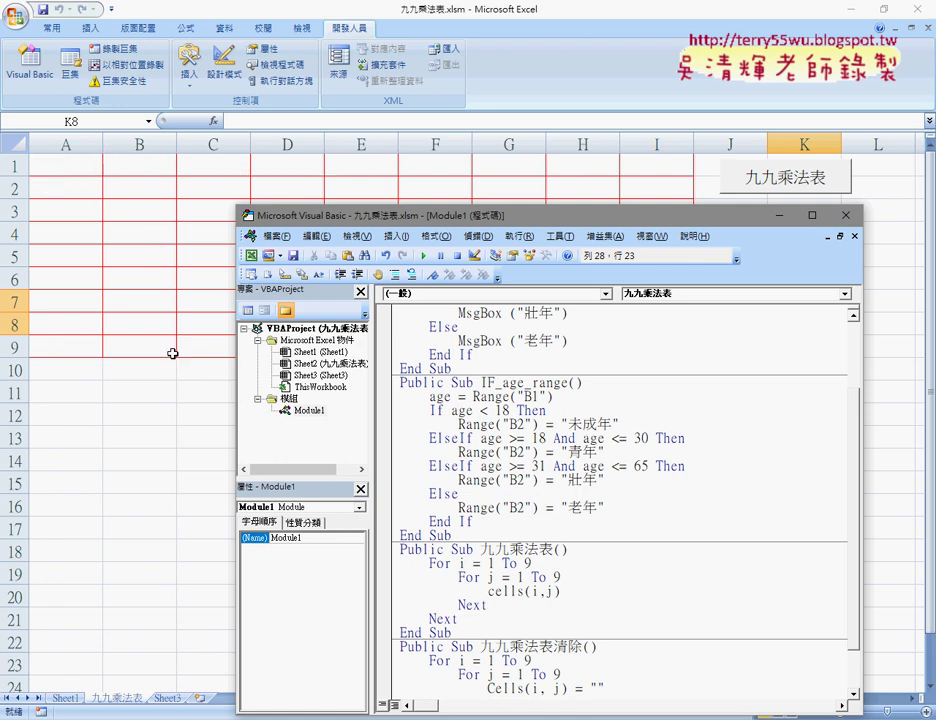
Complete the statement as cells(i,j) = i & "X" & j & "=" & i*j
{"action": "type", "text": "="}
{"action": "type", "text": "i"}
{"action": "type", "text": " &"}
{"action": "type", "text": " \"X"}
{"action": "type", "text": "\" & "}
{"action": "type", "text": "j "}
{"action": "type", "text": "& "}
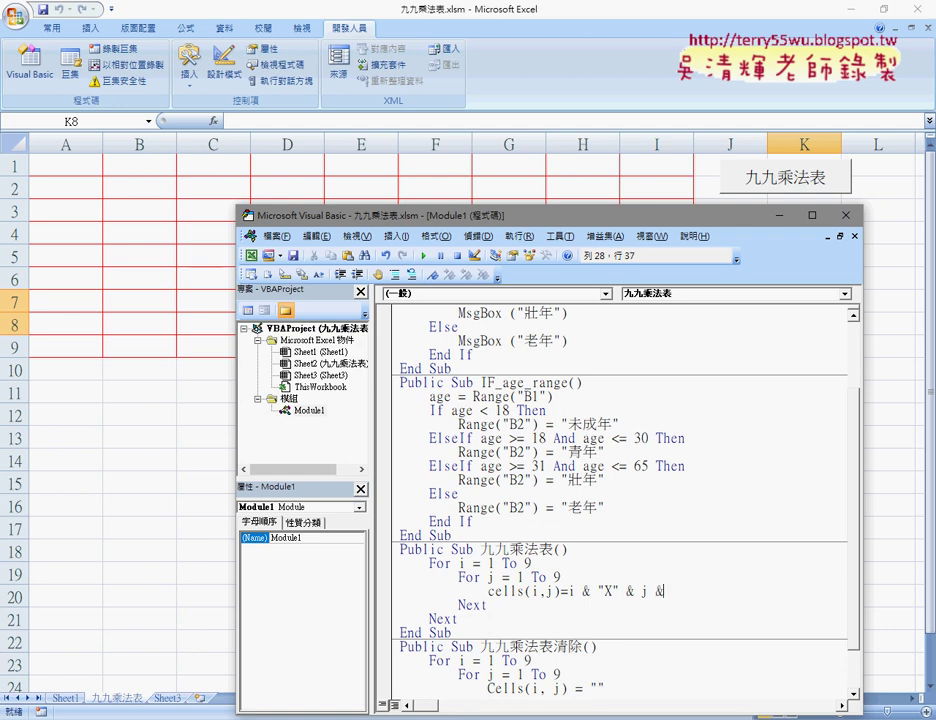
{"action": "type", "text": "\""}
{"action": "left_click_drag", "start_coordinate": [522, 215], "coordinate": [494, 90]}
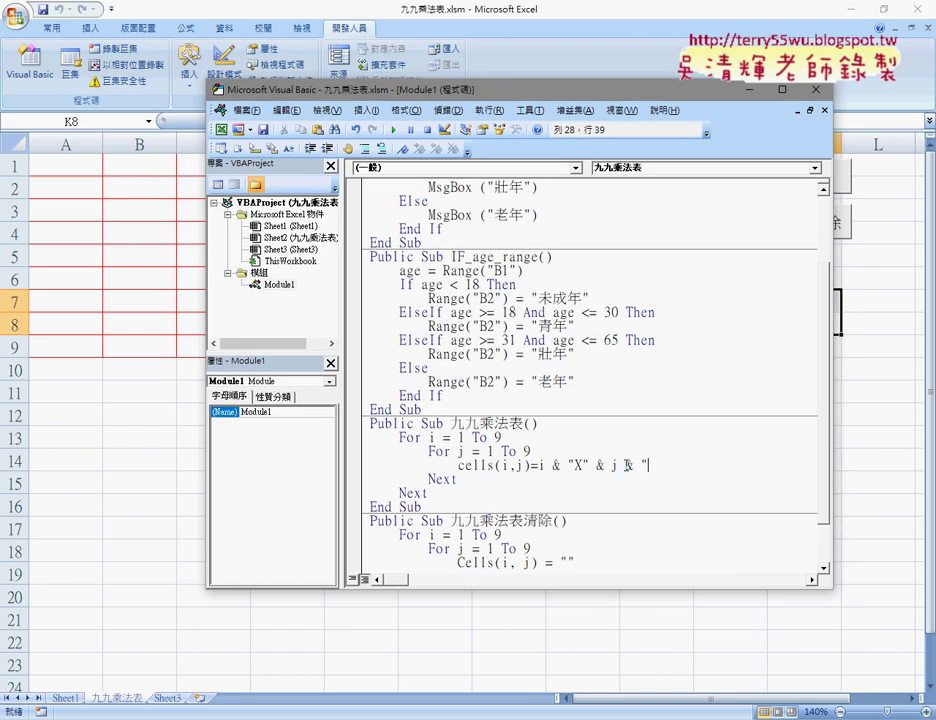
{"action": "double_click", "coordinate": [621, 465]}
{"action": "double_click", "coordinate": [638, 465]}
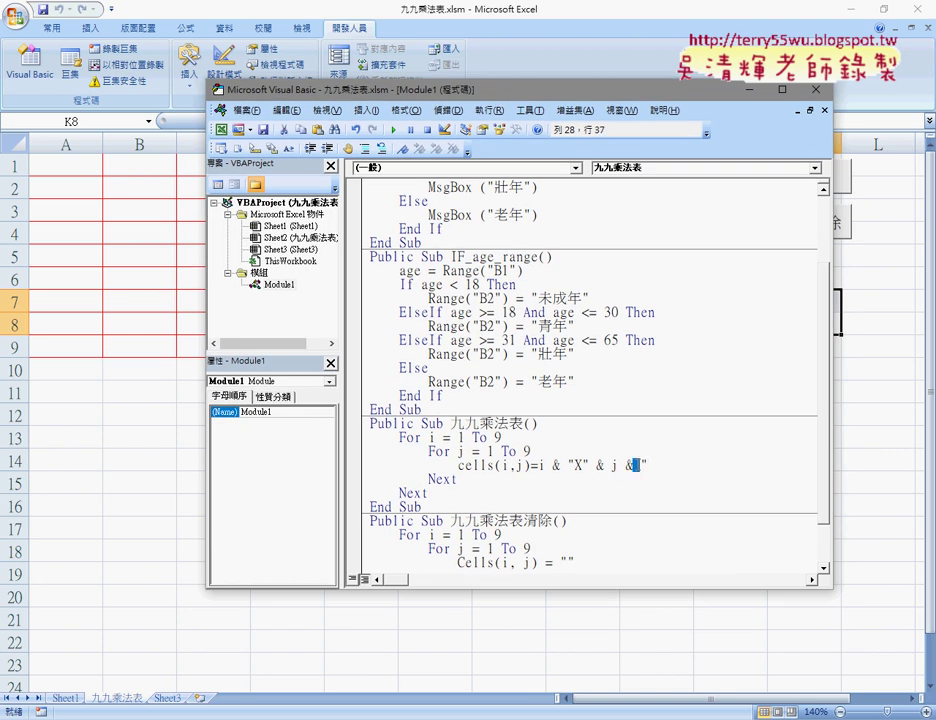
{"action": "left_click", "coordinate": [676, 462]}
{"action": "type", "text": "=\""}
{"action": "type", "text": " & "}
{"action": "type", "text": "i*"}
{"action": "type", "text": "j"}
{"action": "key", "text": "Down"}
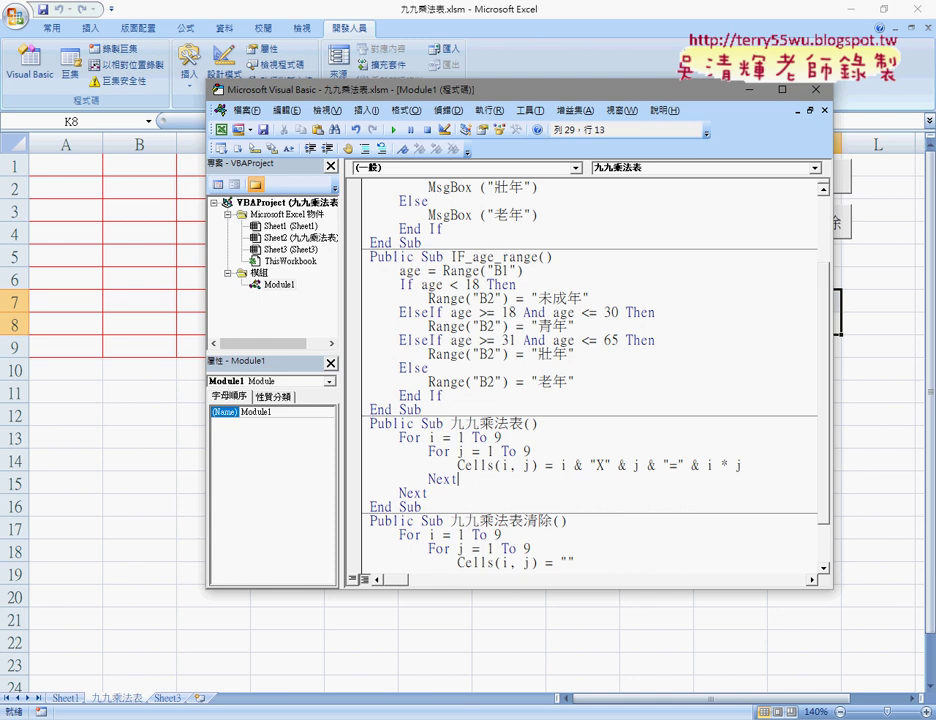
{"action": "left_click_drag", "start_coordinate": [742, 465], "coordinate": [560, 466]}
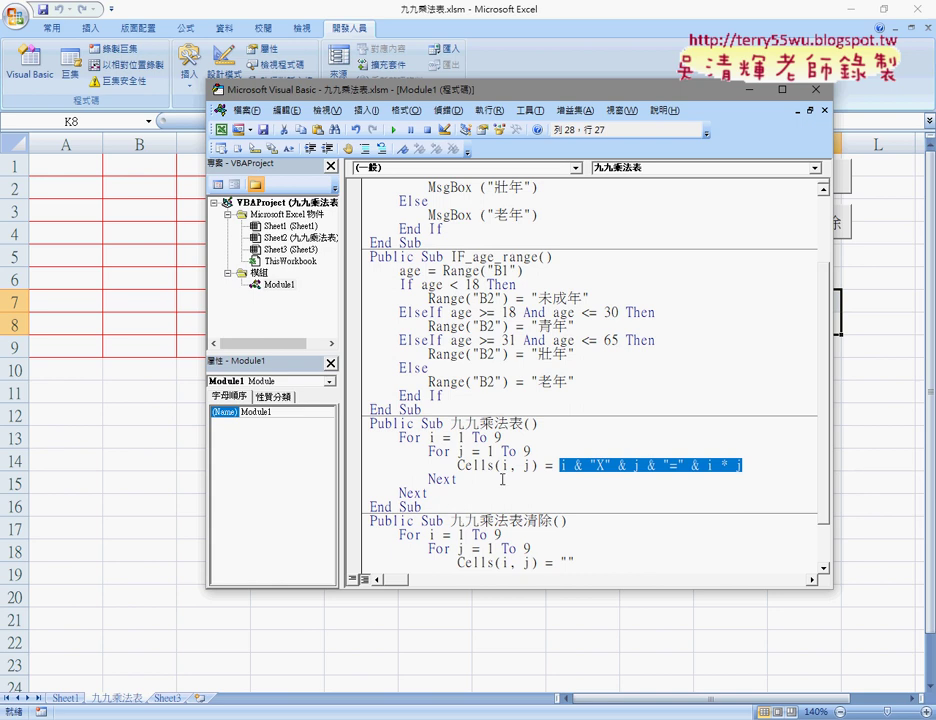
{"action": "left_click", "coordinate": [565, 465]}
{"action": "double_click", "coordinate": [564, 465]}
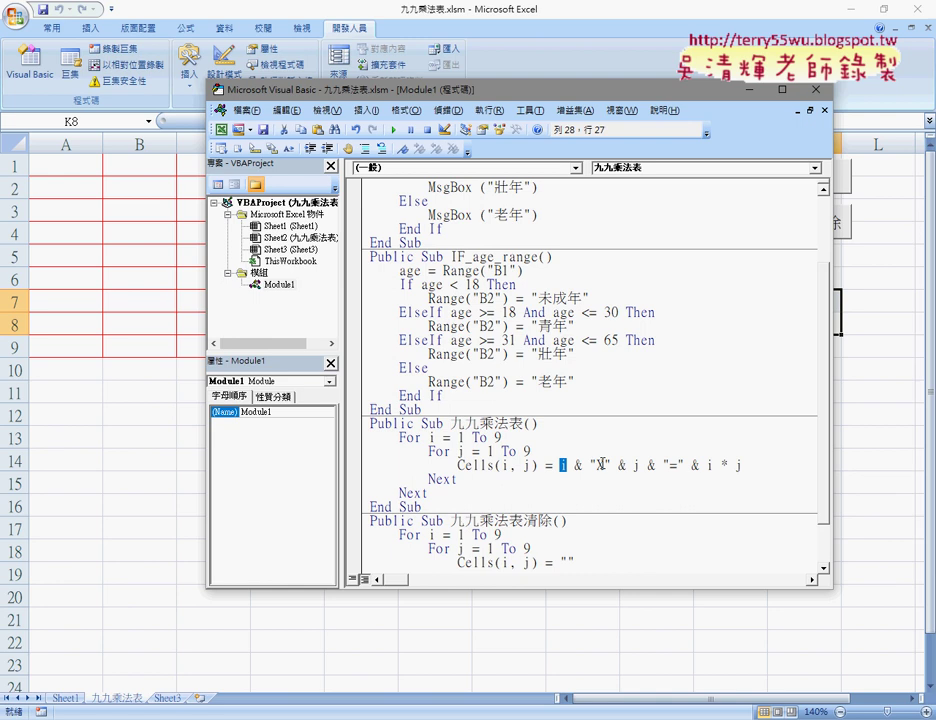
{"action": "left_click", "coordinate": [609, 464]}
{"action": "mouse_move", "coordinate": [609, 464]}
{"action": "left_mouse_down"}
{"action": "mouse_move", "coordinate": [540, 465]}
{"action": "mouse_move", "coordinate": [567, 465]}
{"action": "left_mouse_up"}
{"action": "left_click", "coordinate": [561, 465]}
{"action": "left_click_drag", "start_coordinate": [580, 465], "coordinate": [574, 465]}
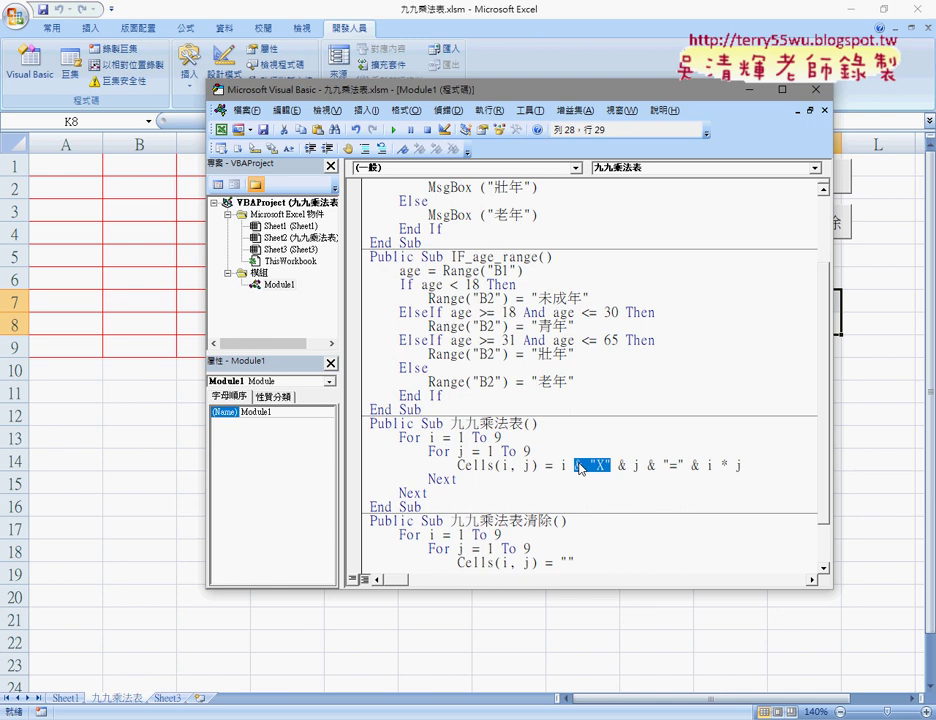
Run the 九九乘法表 macro from the editor and view the filled table on the sheet
{"action": "mouse_move", "coordinate": [433, 97]}
{"action": "left_mouse_down"}
{"action": "mouse_move", "coordinate": [607, 208]}
{"action": "mouse_move", "coordinate": [503, 184]}
{"action": "left_mouse_up"}
{"action": "left_click", "coordinate": [577, 538]}
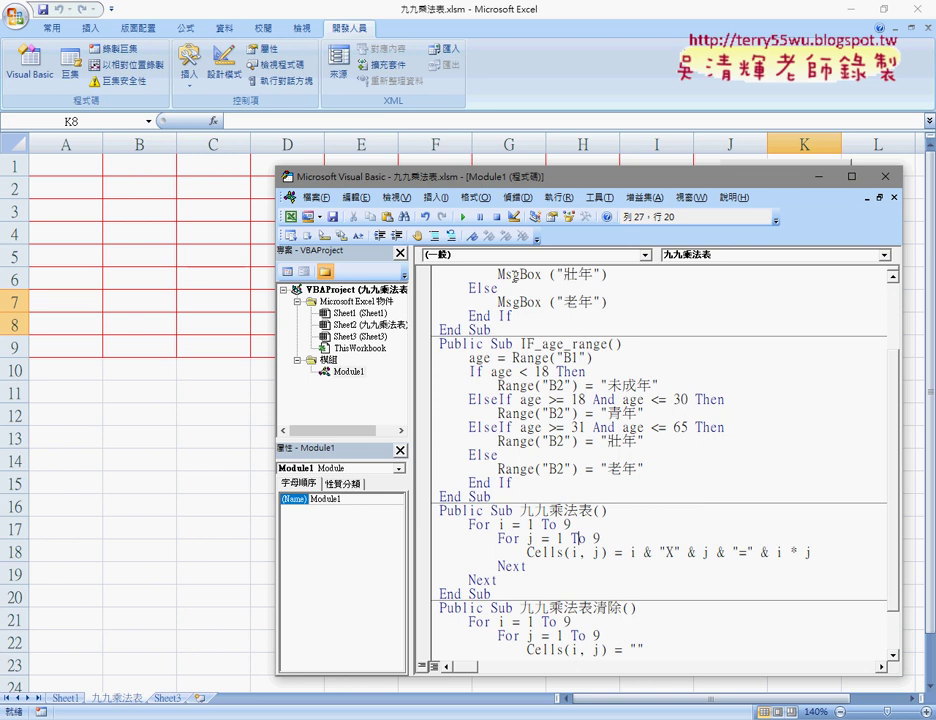
{"action": "left_click", "coordinate": [463, 217]}
{"action": "mouse_move", "coordinate": [462, 178]}
{"action": "left_mouse_down"}
{"action": "mouse_move", "coordinate": [455, 378]}
{"action": "mouse_move", "coordinate": [424, 13]}
{"action": "left_mouse_up"}
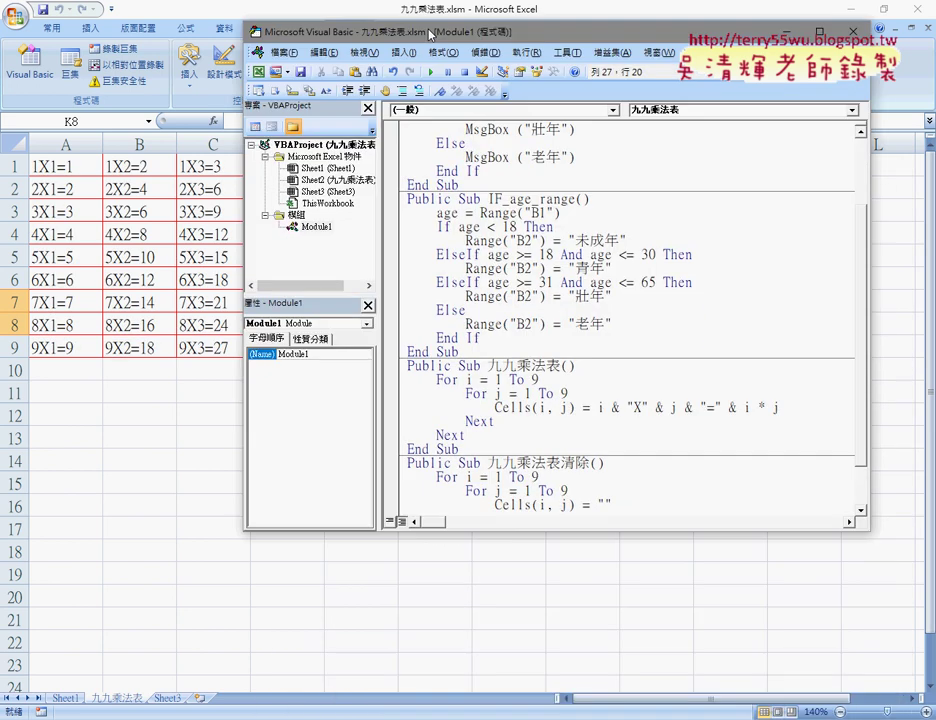
{"action": "scroll", "coordinate": [556, 357], "scroll_direction": "down", "scroll_amount": 1}
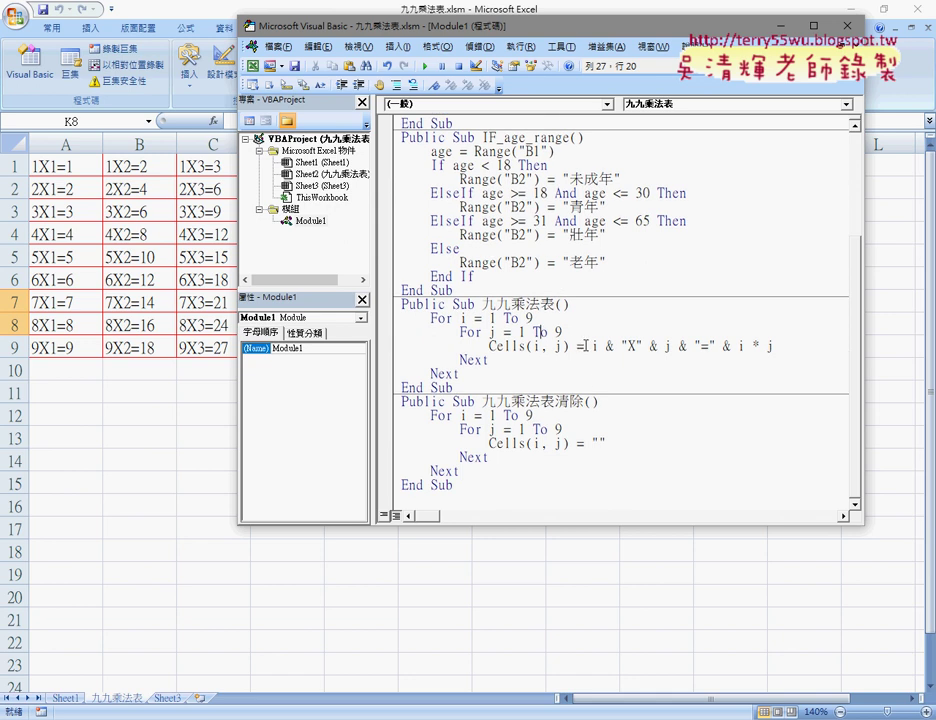
Run the 九九乘法表清除 macro to empty the table, then select the empty quotes in its clearing line
{"action": "left_click_drag", "start_coordinate": [582, 345], "coordinate": [786, 359]}
{"action": "left_click", "coordinate": [601, 443]}
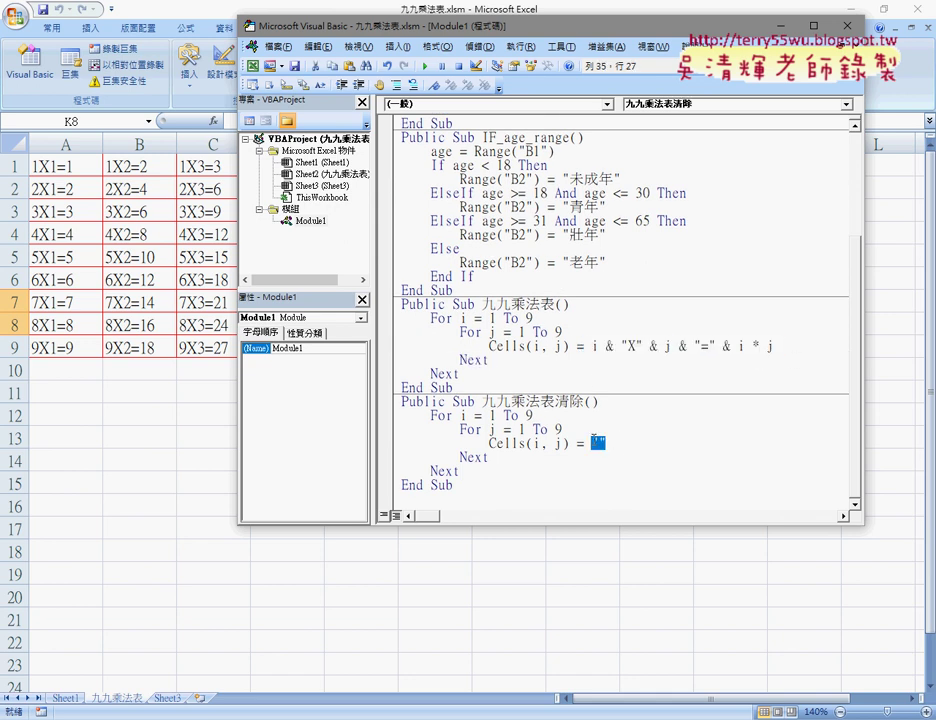
{"action": "left_click", "coordinate": [537, 430]}
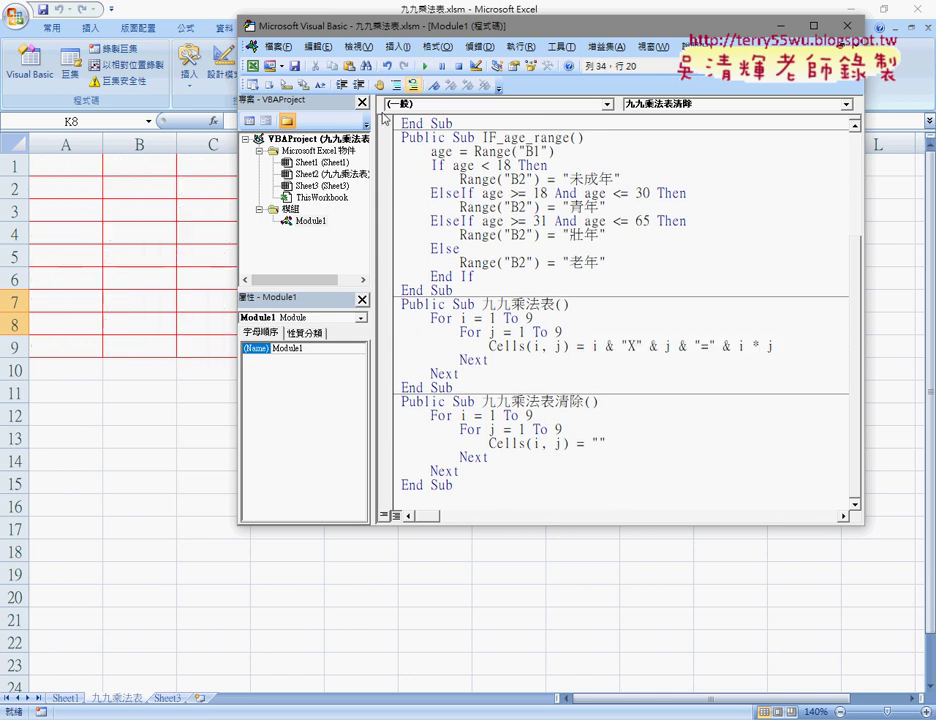
{"action": "mouse_move", "coordinate": [395, 26]}
{"action": "left_mouse_down"}
{"action": "mouse_move", "coordinate": [393, 268]}
{"action": "mouse_move", "coordinate": [350, 69]}
{"action": "left_mouse_up"}
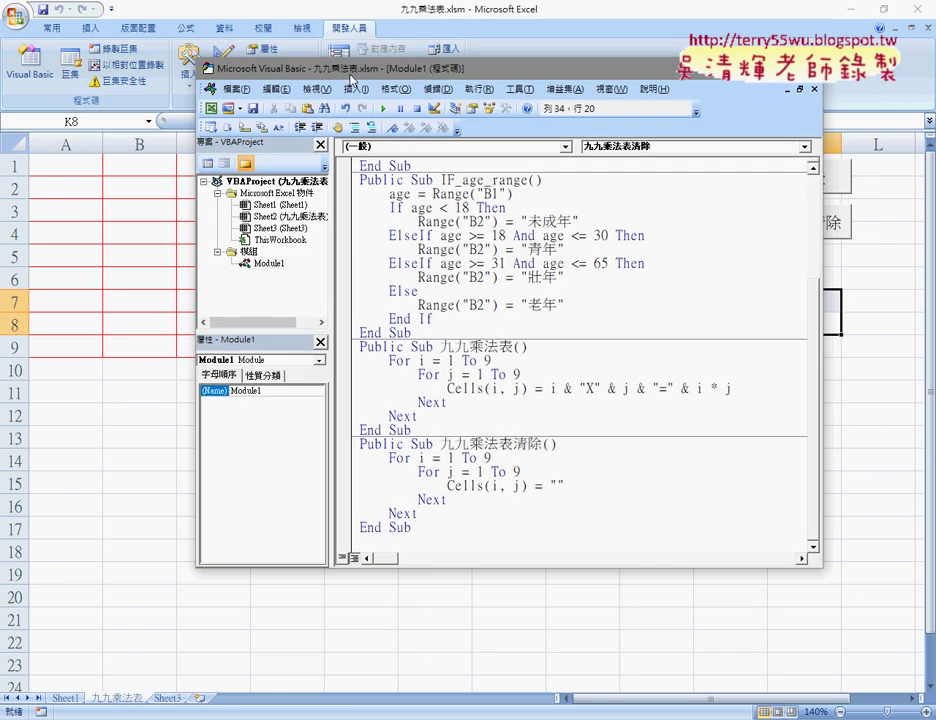
{"action": "double_click", "coordinate": [559, 485]}
{"action": "key", "text": "shift+Left"}
Draw a third form button below the existing two and assign it the 九九乘法表 macro
{"action": "left_click", "coordinate": [403, 40]}
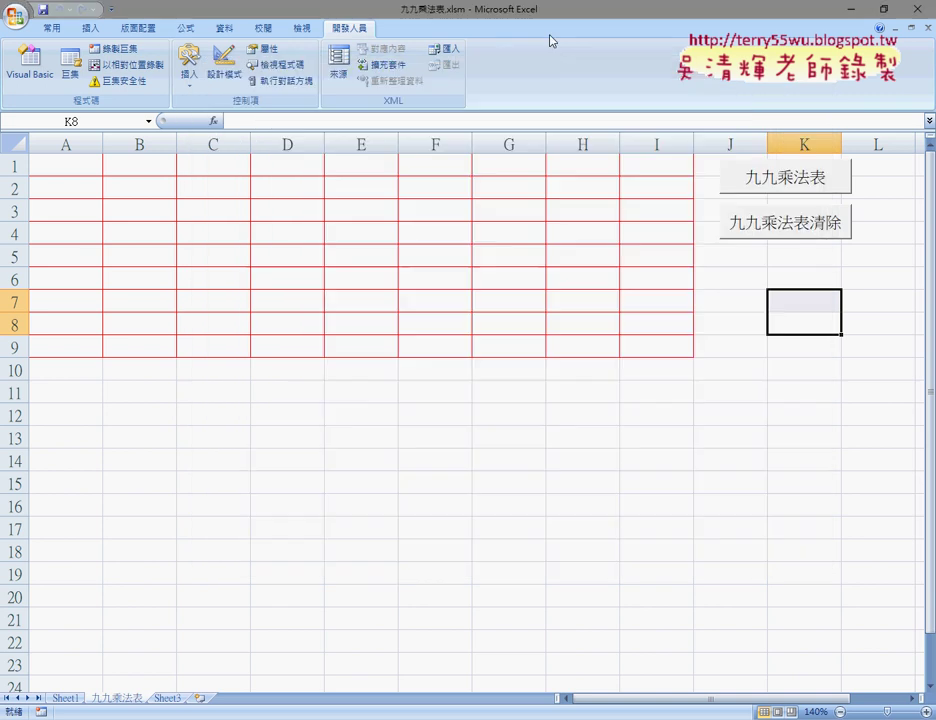
{"action": "left_click", "coordinate": [189, 68]}
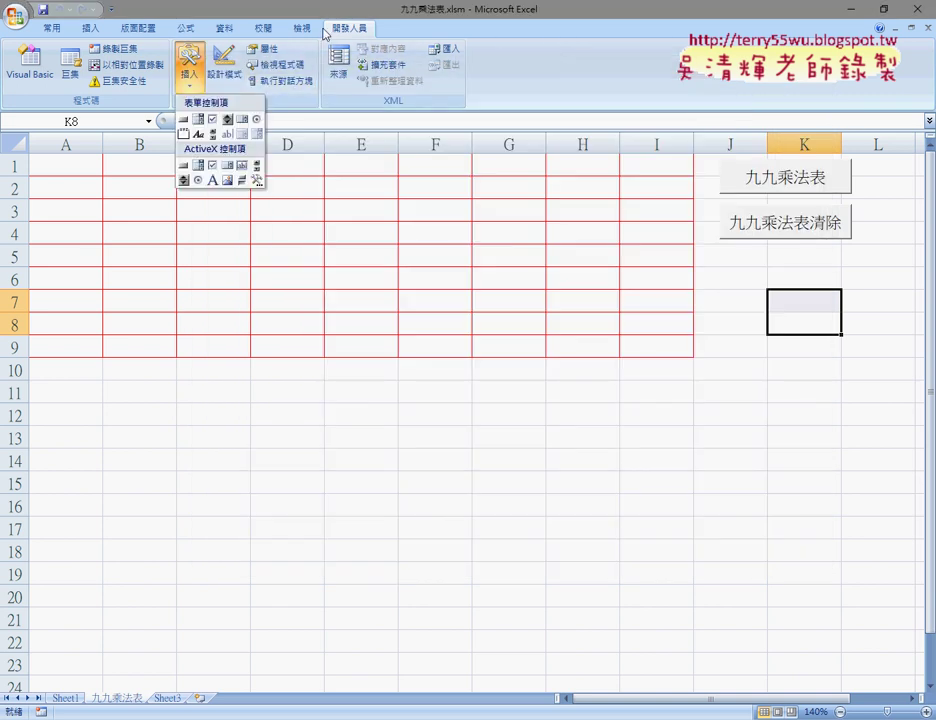
{"action": "left_click", "coordinate": [184, 121]}
{"action": "left_click_drag", "start_coordinate": [716, 258], "coordinate": [856, 304]}
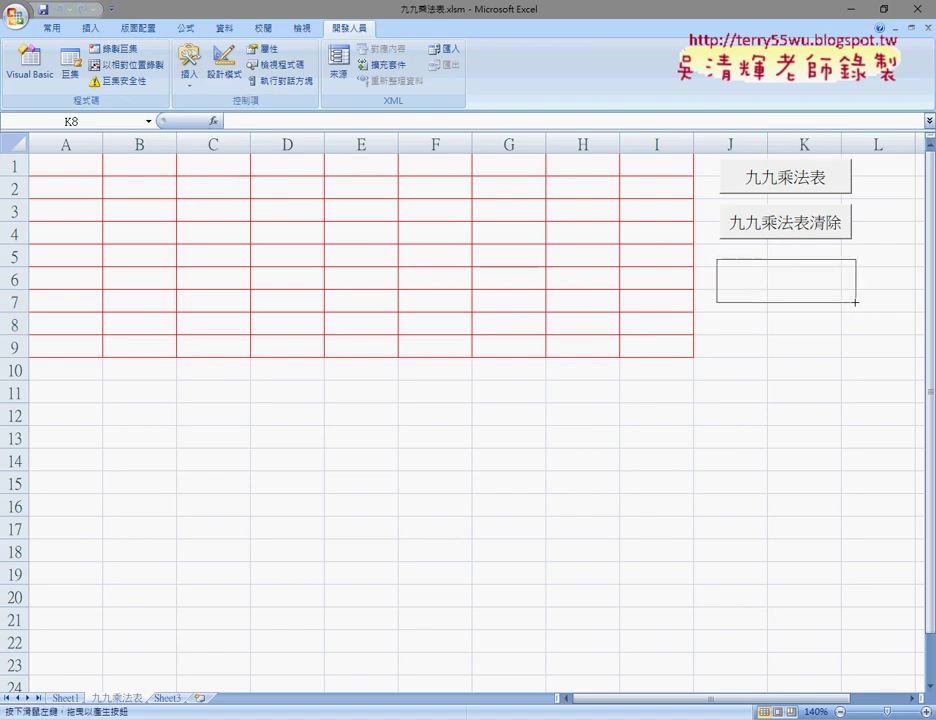
{"action": "left_click", "coordinate": [238, 223]}
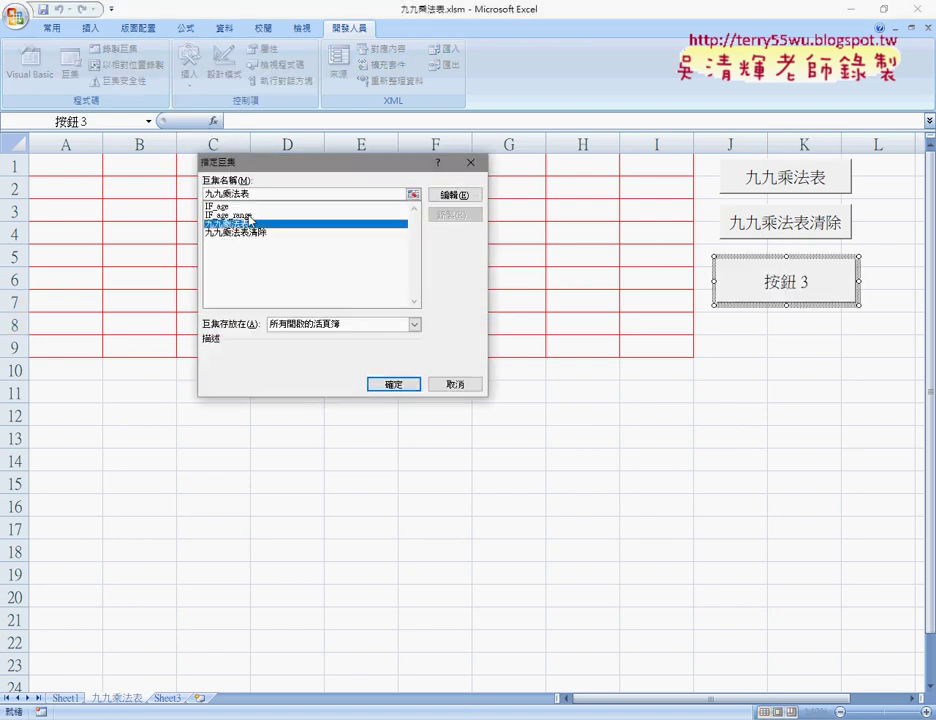
{"action": "right_click", "coordinate": [218, 193]}
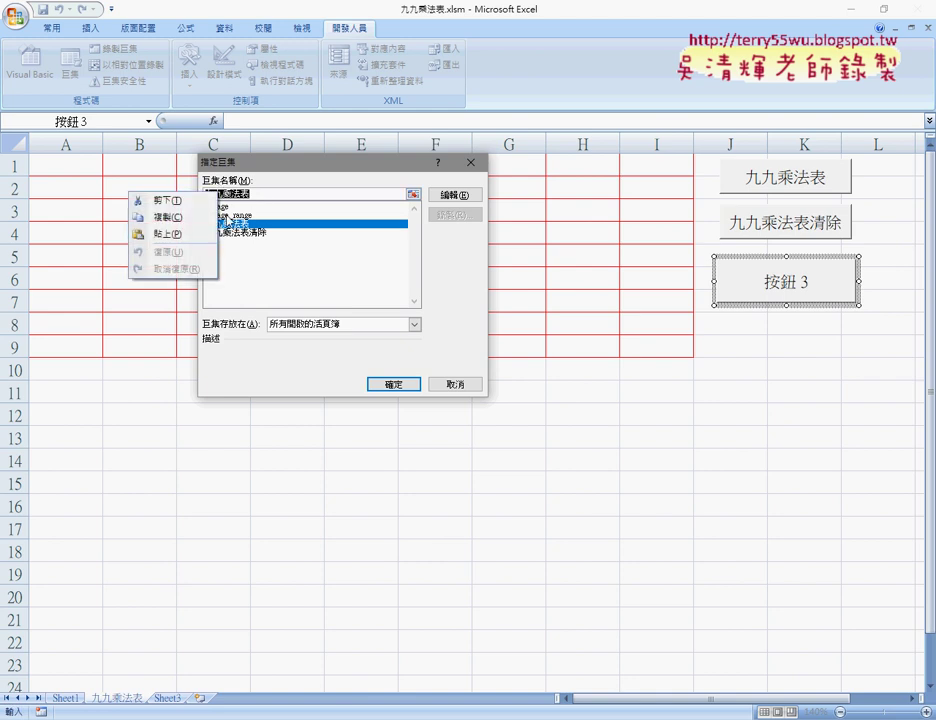
{"action": "left_click", "coordinate": [200, 220]}
{"action": "left_click", "coordinate": [395, 383]}
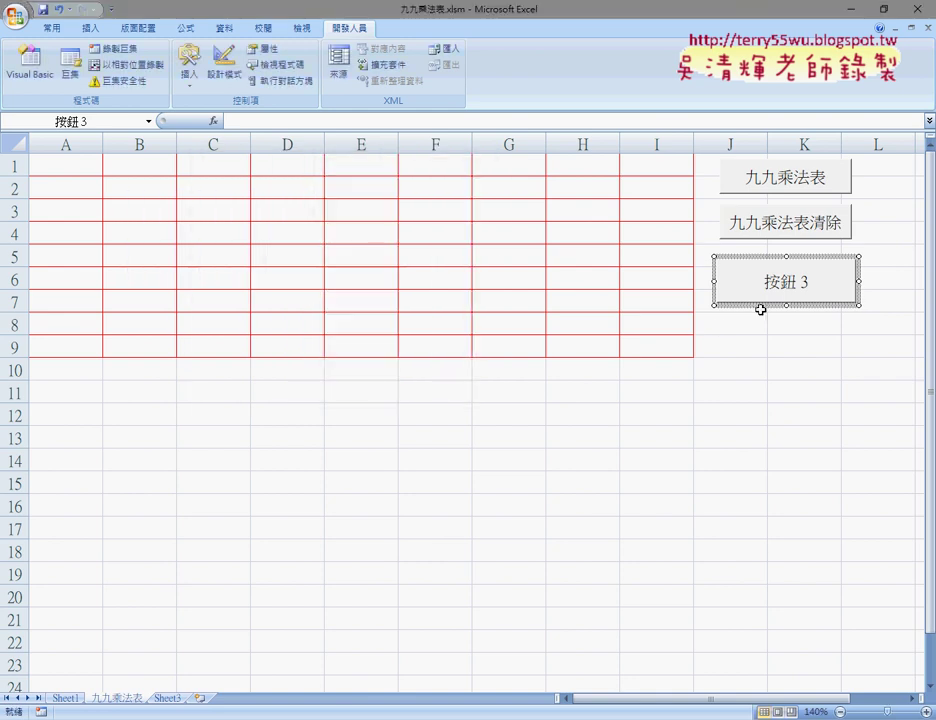
Label the new button 九九乘法表, run it to fill A1:I9, then clear the table
{"action": "left_click_drag", "start_coordinate": [720, 282], "coordinate": [856, 280]}
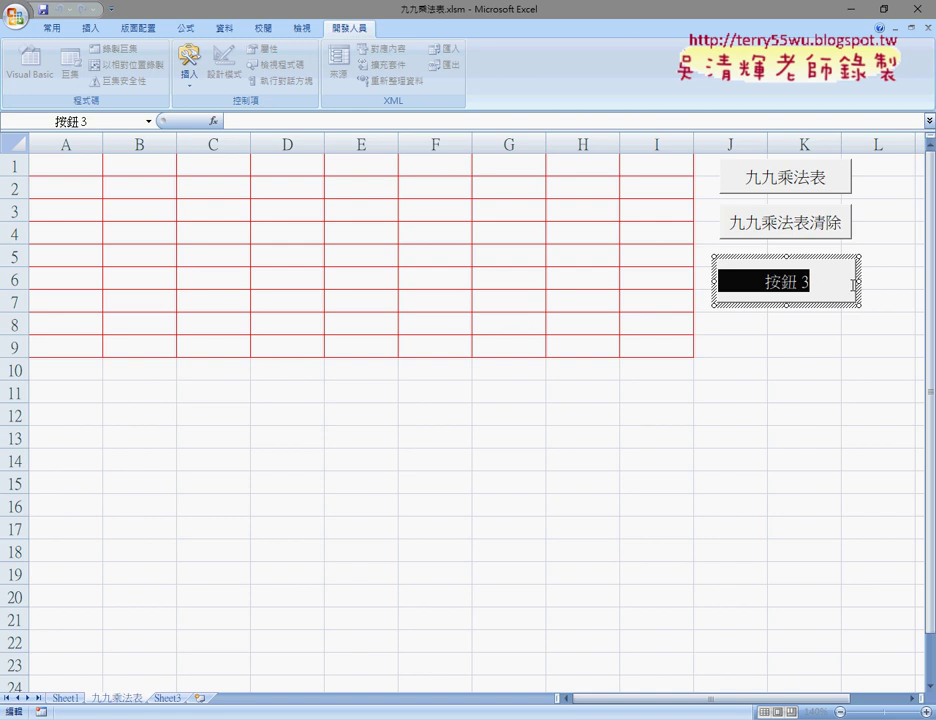
{"action": "type", "text": "九九乘法表"}
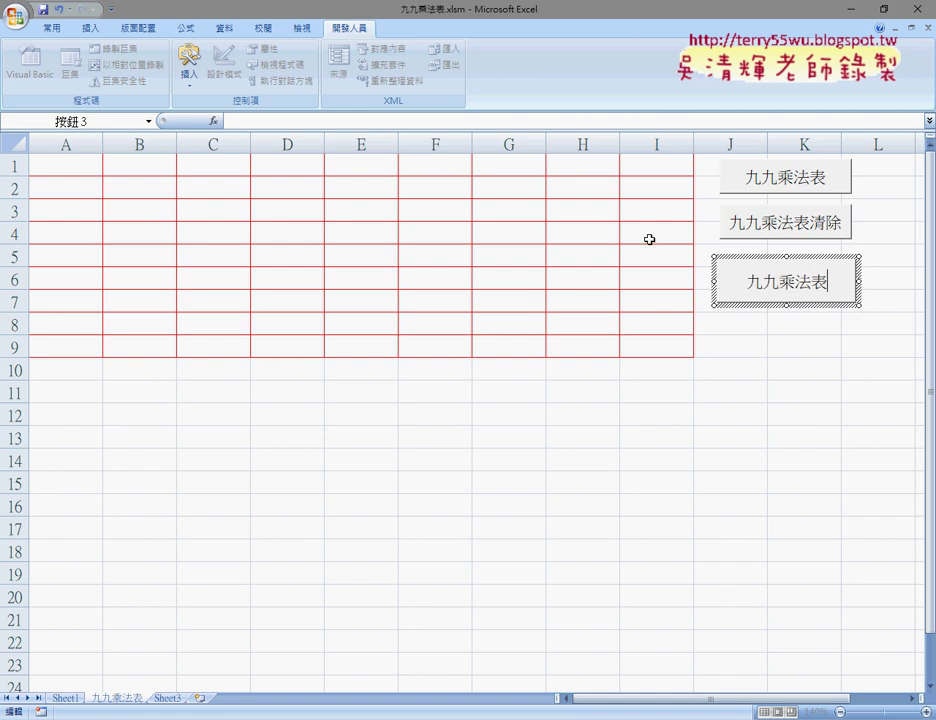
{"action": "left_click", "coordinate": [804, 367]}
{"action": "left_click", "coordinate": [790, 286]}
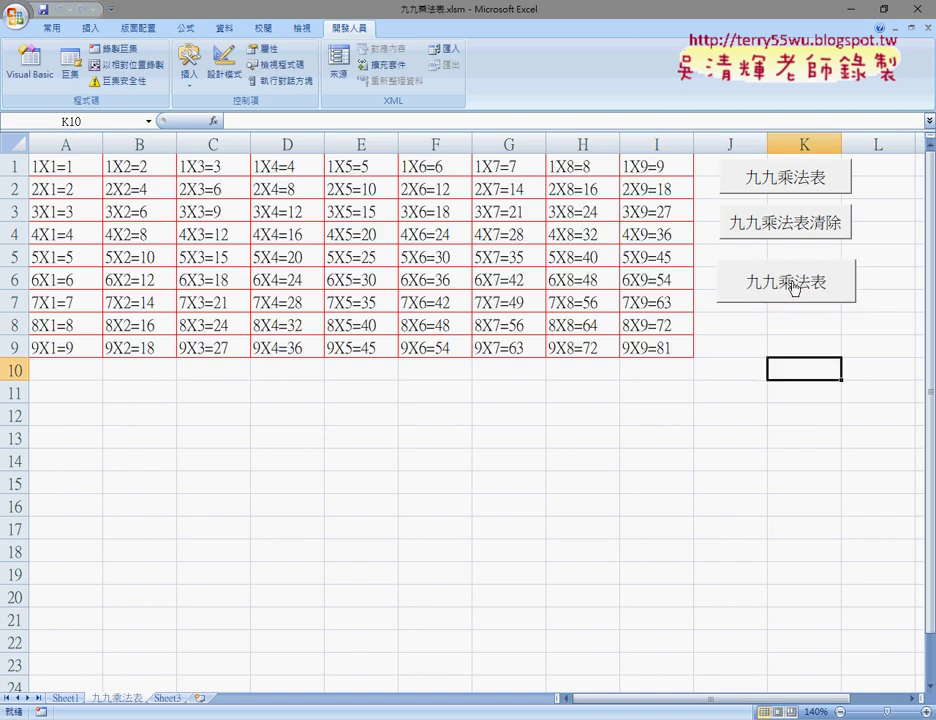
{"action": "left_click", "coordinate": [795, 221]}
{"action": "left_click", "coordinate": [793, 284]}
In the VBA editor, insert a new empty Module2 under the modules folder
{"action": "left_click", "coordinate": [27, 78]}
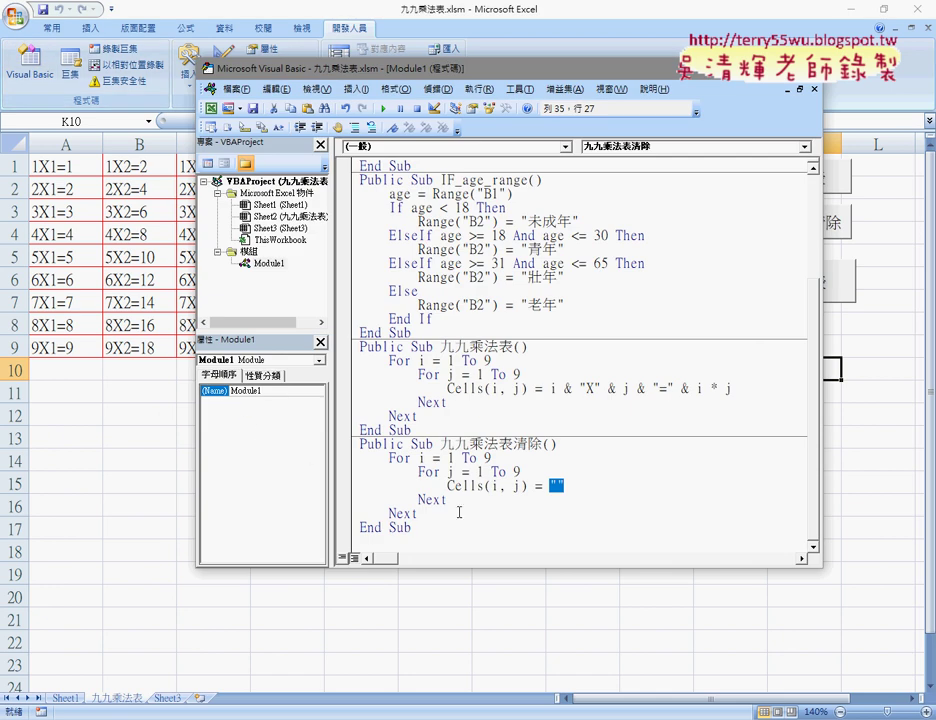
{"action": "left_click_drag", "start_coordinate": [412, 528], "coordinate": [326, 377]}
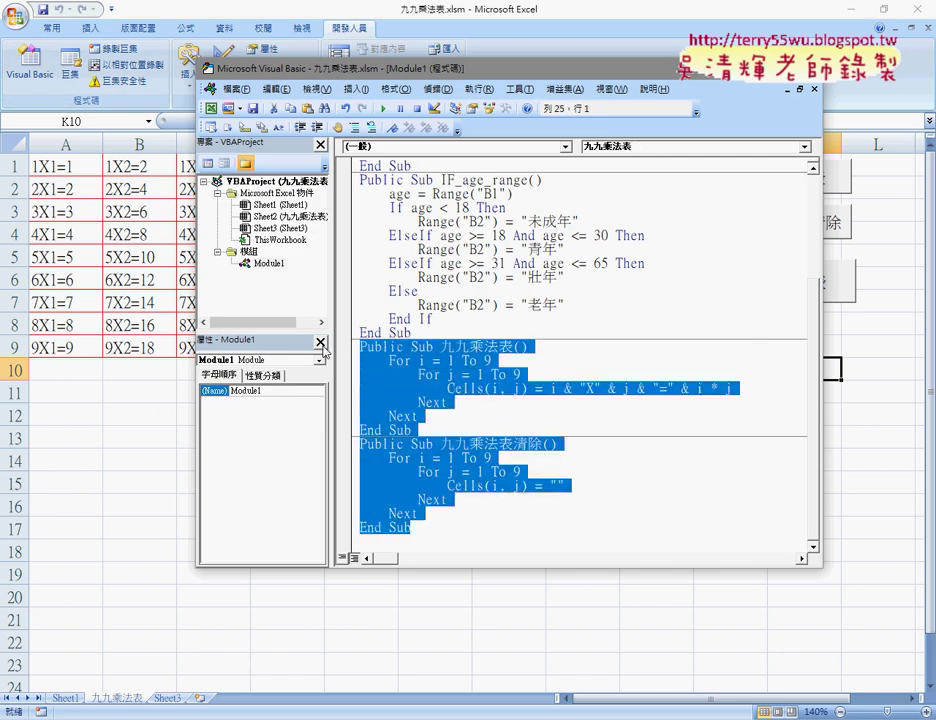
{"action": "left_click", "coordinate": [243, 252]}
{"action": "right_click", "coordinate": [243, 252]}
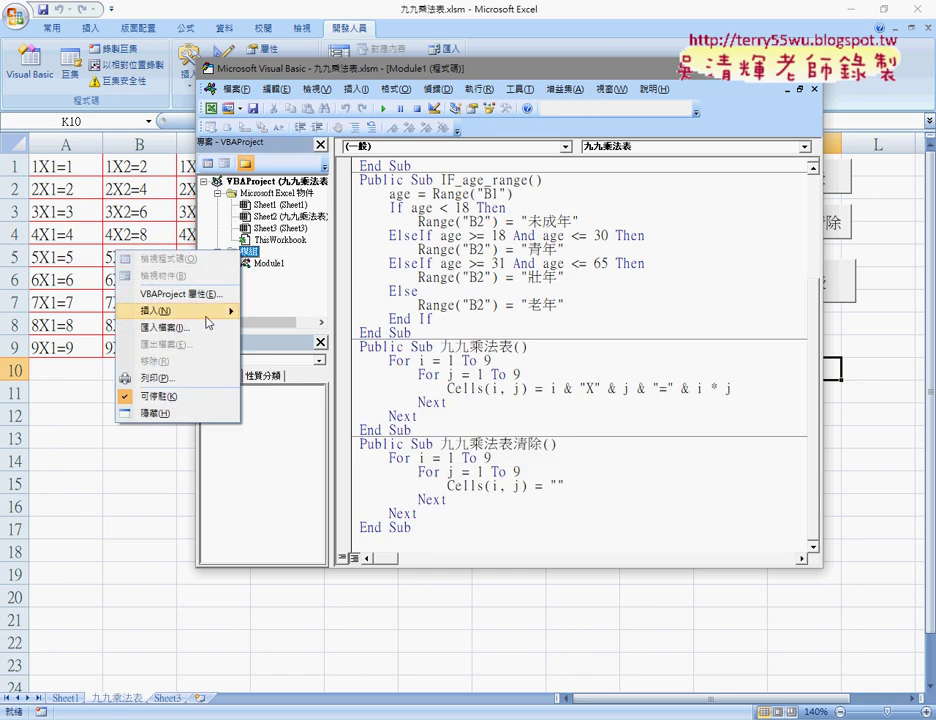
{"action": "mouse_move", "coordinate": [214, 312]}
{"action": "left_click", "coordinate": [65, 330]}
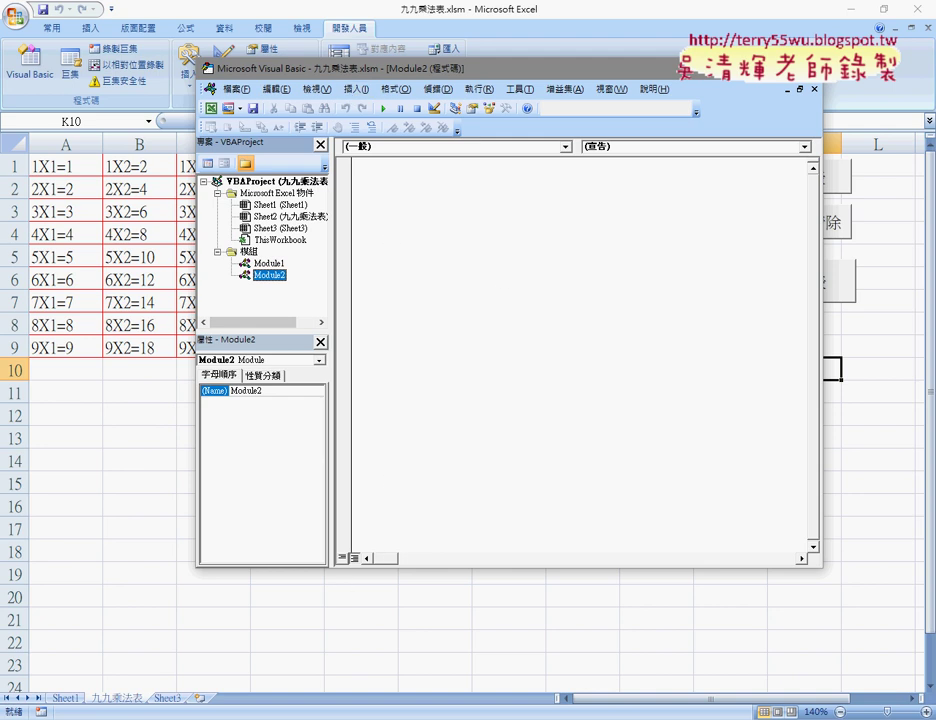
Copy the 九九乘法表 macro code from the course notes in the browser
{"action": "mouse_move", "coordinate": [280, 715]}
{"action": "left_click", "coordinate": [280, 640]}
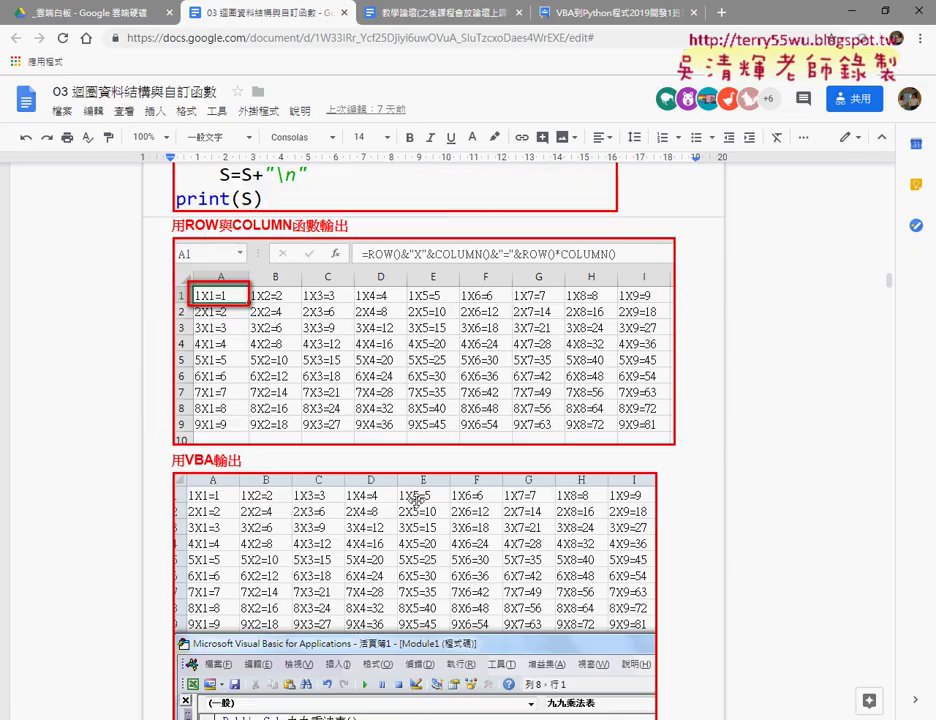
{"action": "scroll", "coordinate": [416, 500], "scroll_direction": "down", "scroll_amount": 9}
{"action": "scroll", "coordinate": [418, 497], "scroll_direction": "up", "scroll_amount": 1}
{"action": "mouse_move", "coordinate": [216, 489]}
{"action": "left_mouse_down"}
{"action": "mouse_move", "coordinate": [180, 452]}
{"action": "mouse_move", "coordinate": [163, 390]}
{"action": "left_mouse_up"}
{"action": "right_click", "coordinate": [245, 420]}
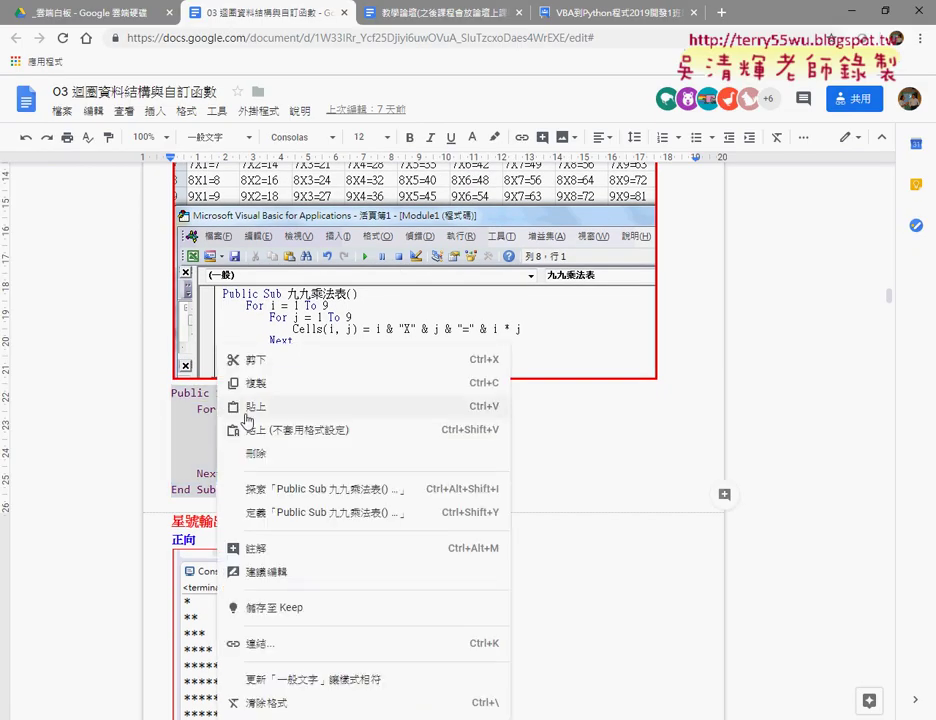
{"action": "left_click", "coordinate": [256, 383]}
Paste the copied 九九乘法表 nested-loop code into Module2's code window
{"action": "key", "text": "alt+Tab"}
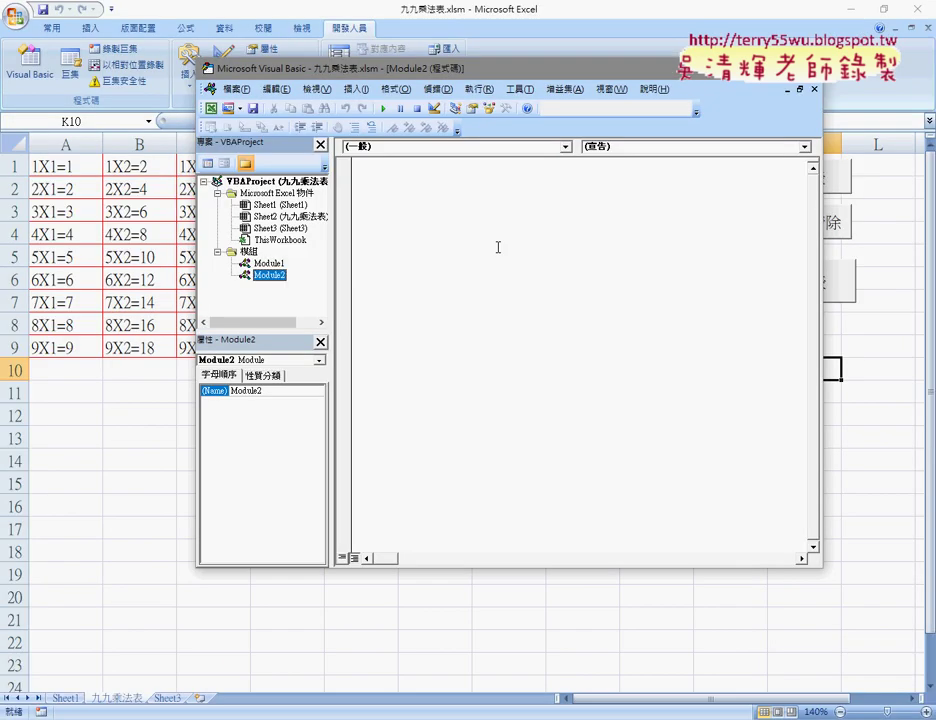
{"action": "right_click", "coordinate": [340, 303]}
{"action": "left_click", "coordinate": [360, 341]}
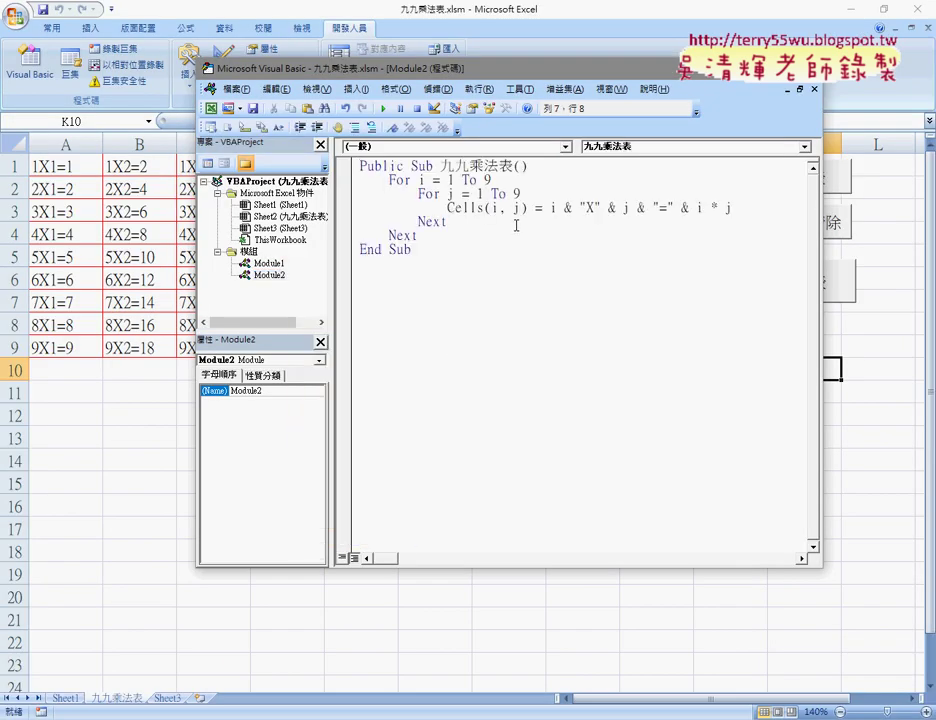